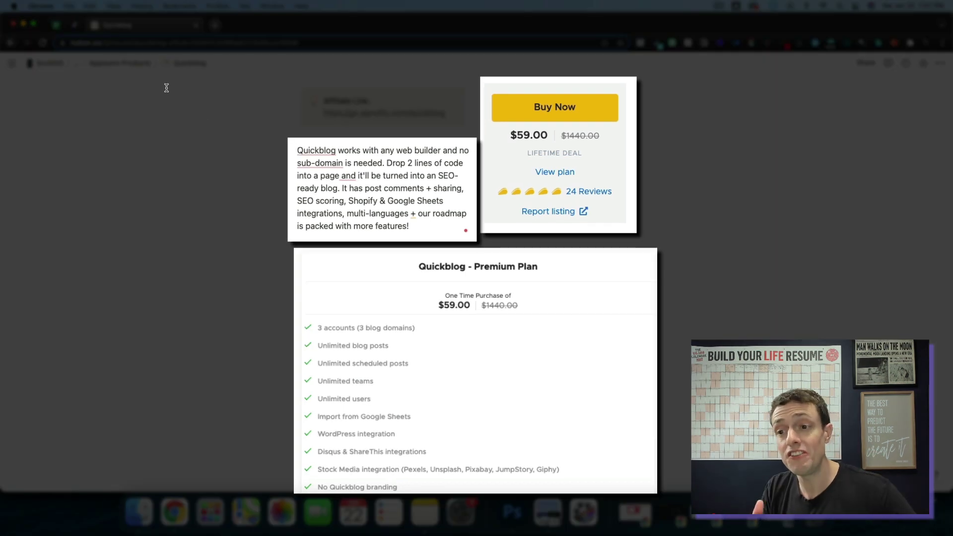
{"action": "scroll", "coordinate": [162, 123], "scroll_direction": "down", "scroll_amount": 5}
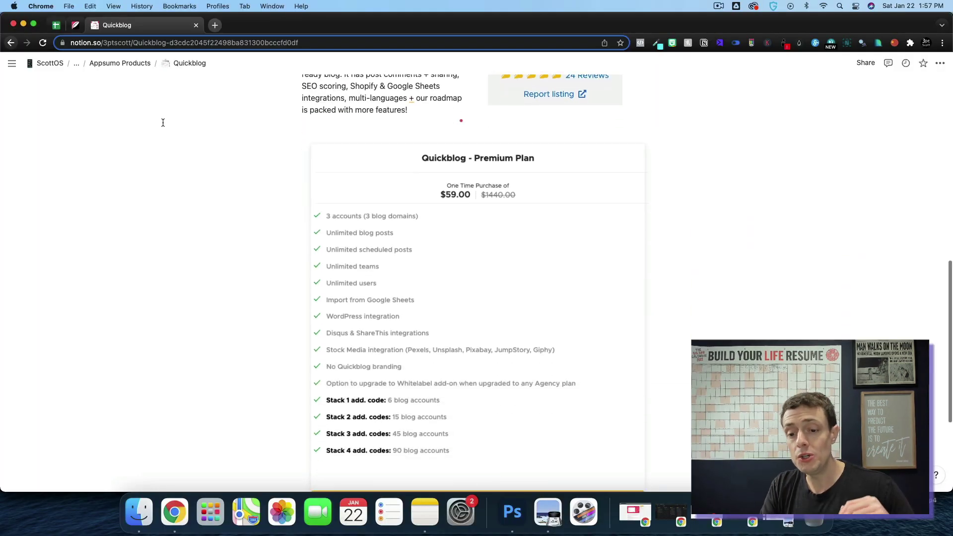
{"action": "scroll", "coordinate": [207, 164], "scroll_direction": "up", "scroll_amount": 5}
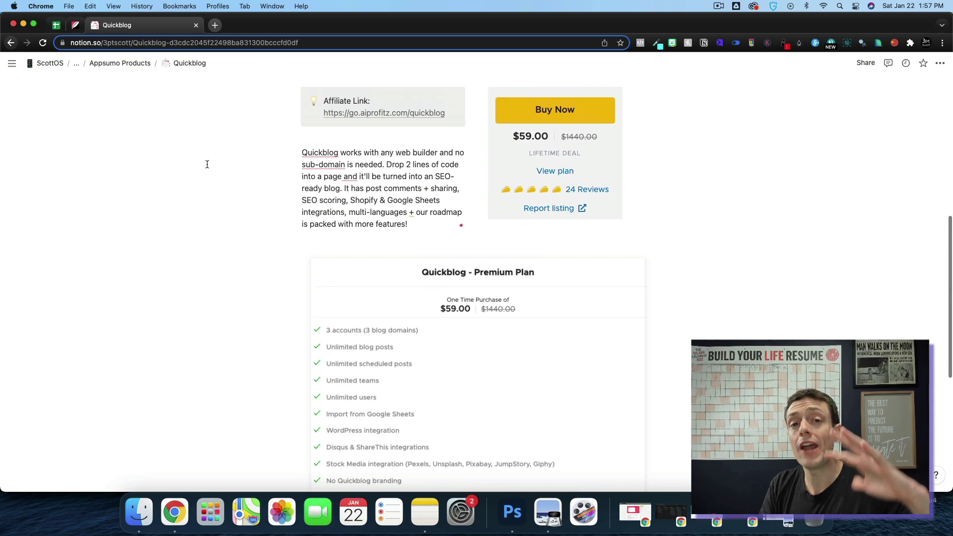
{"action": "scroll", "coordinate": [207, 164], "scroll_direction": "down", "scroll_amount": 5}
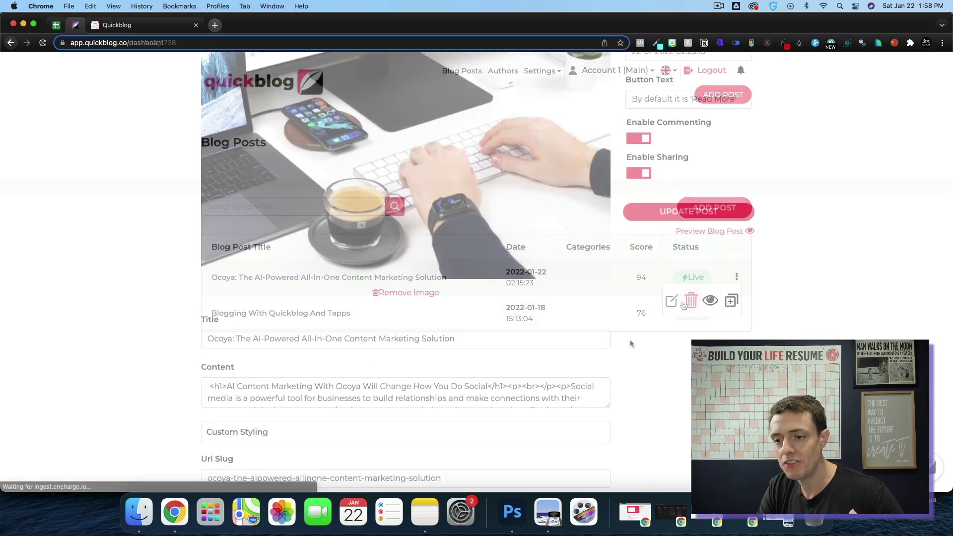
- Scroll through the Ocoya post's edit page to review its SEO fields and score
{"action": "scroll", "coordinate": [630, 340], "scroll_direction": "down", "scroll_amount": 10}
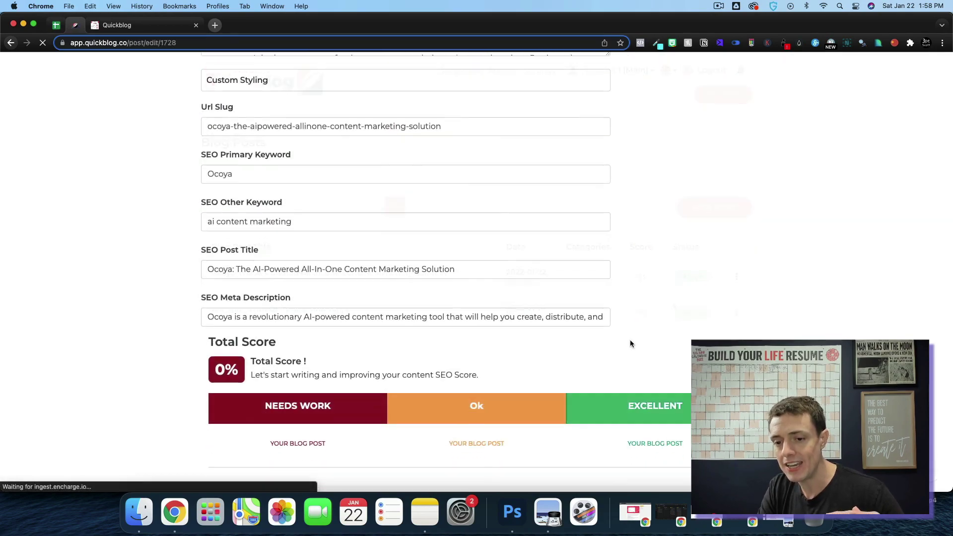
{"action": "scroll", "coordinate": [630, 342], "scroll_direction": "down", "scroll_amount": 2}
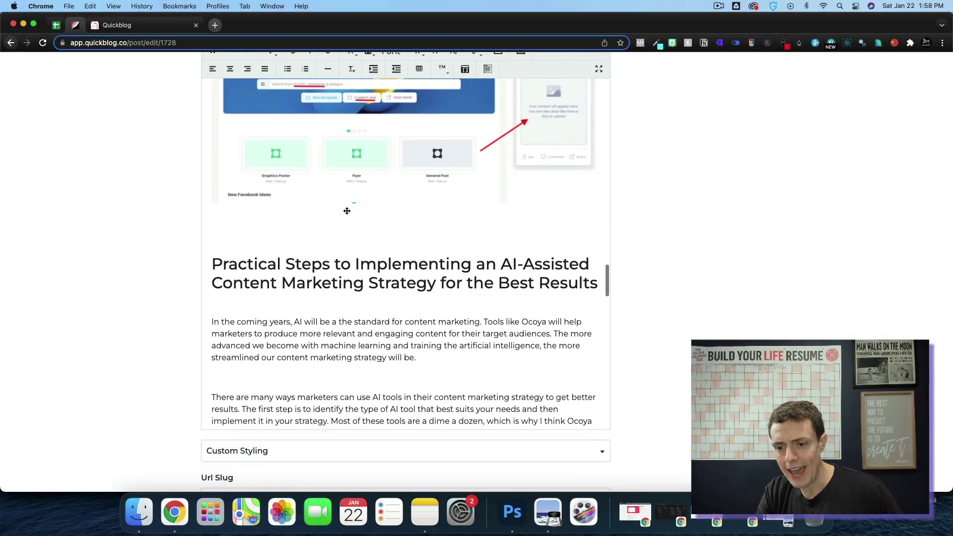
{"action": "scroll", "coordinate": [346, 210], "scroll_direction": "down", "scroll_amount": 15}
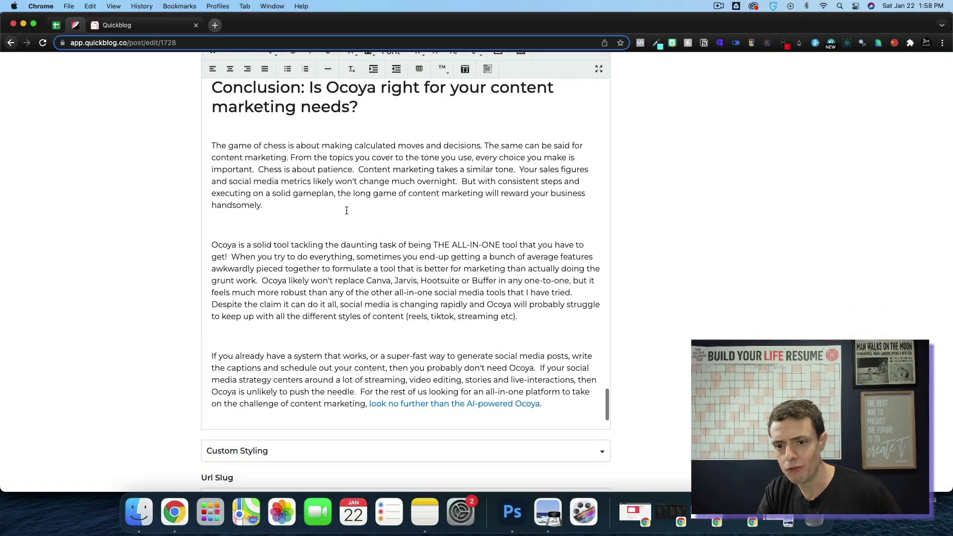
{"action": "scroll", "coordinate": [346, 210], "scroll_direction": "down", "scroll_amount": 5}
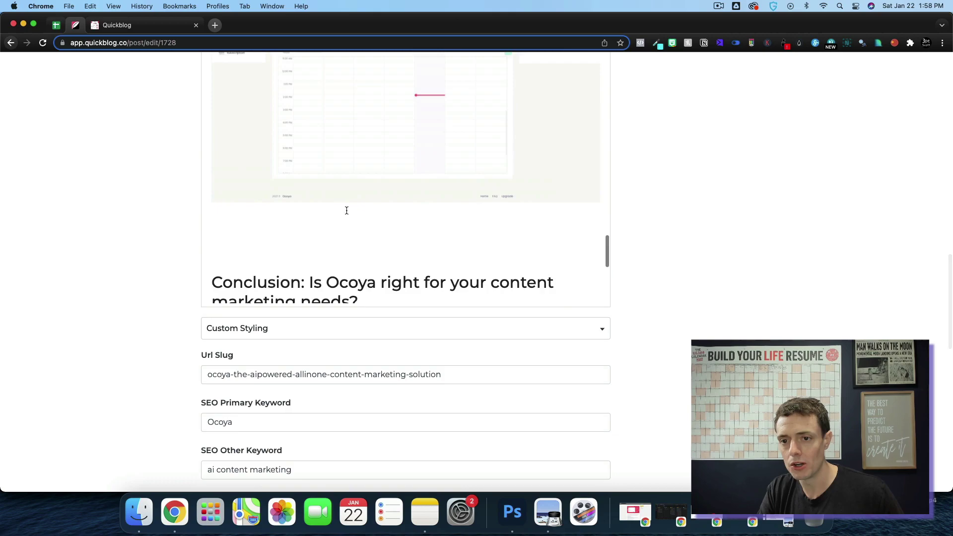
{"action": "scroll", "coordinate": [346, 211], "scroll_direction": "up", "scroll_amount": 4}
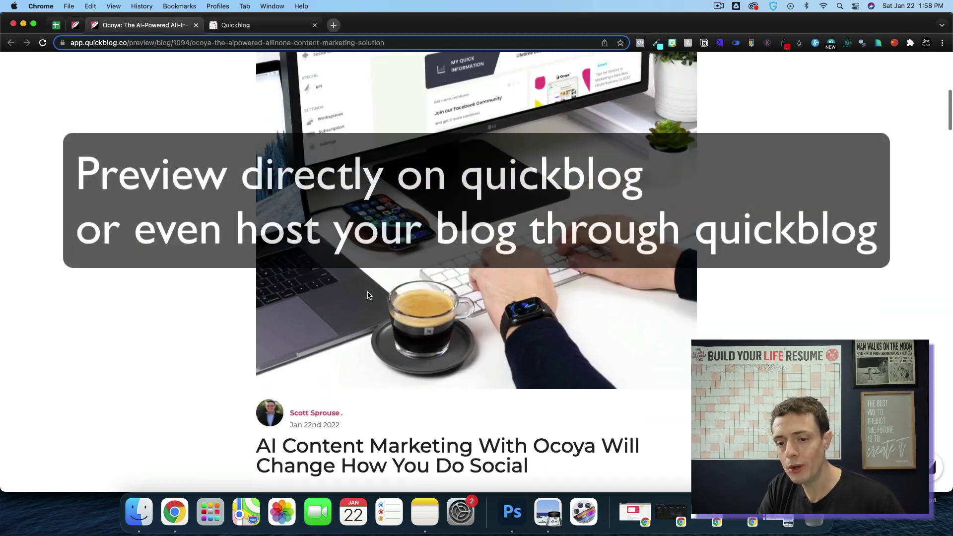
- Read the Ocoya post preview from top to bottom
{"action": "scroll", "coordinate": [367, 295], "scroll_direction": "up", "scroll_amount": 8}
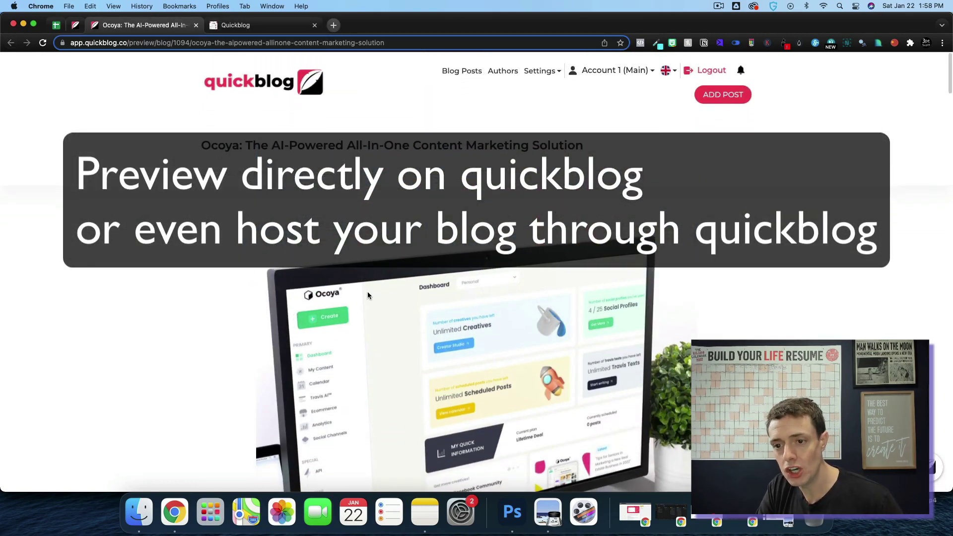
{"action": "scroll", "coordinate": [368, 295], "scroll_direction": "down", "scroll_amount": 4}
{"action": "scroll", "coordinate": [367, 295], "scroll_direction": "down", "scroll_amount": 10}
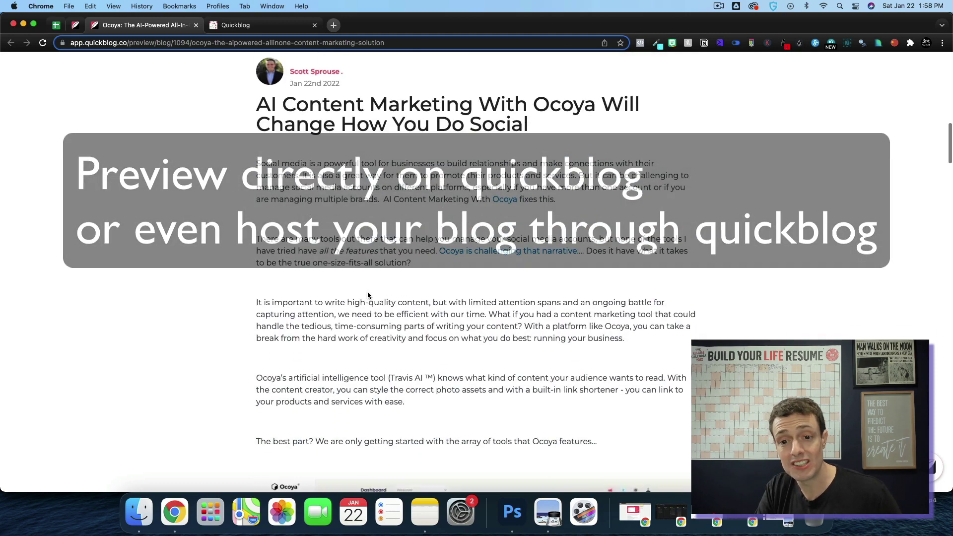
{"action": "scroll", "coordinate": [367, 295], "scroll_direction": "down", "scroll_amount": 15}
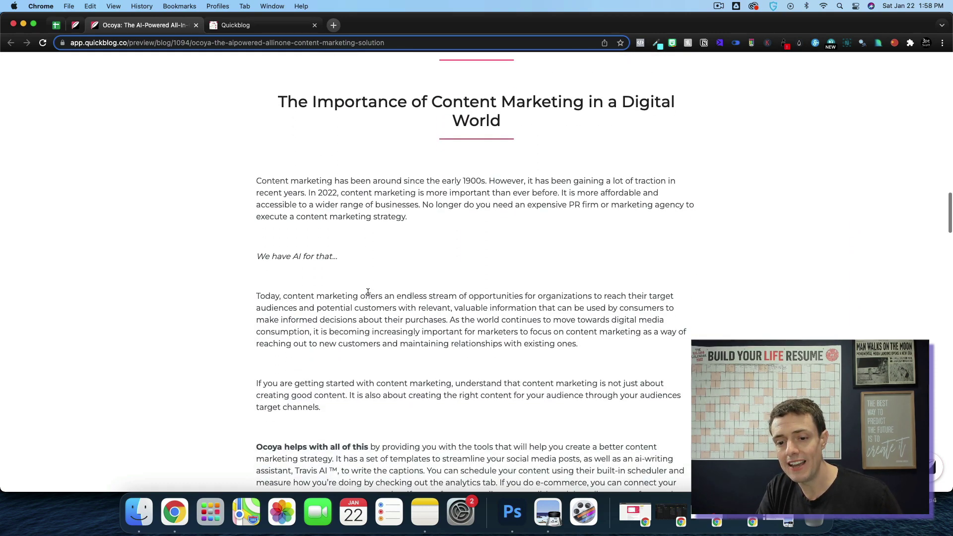
{"action": "scroll", "coordinate": [367, 292], "scroll_direction": "down", "scroll_amount": 3}
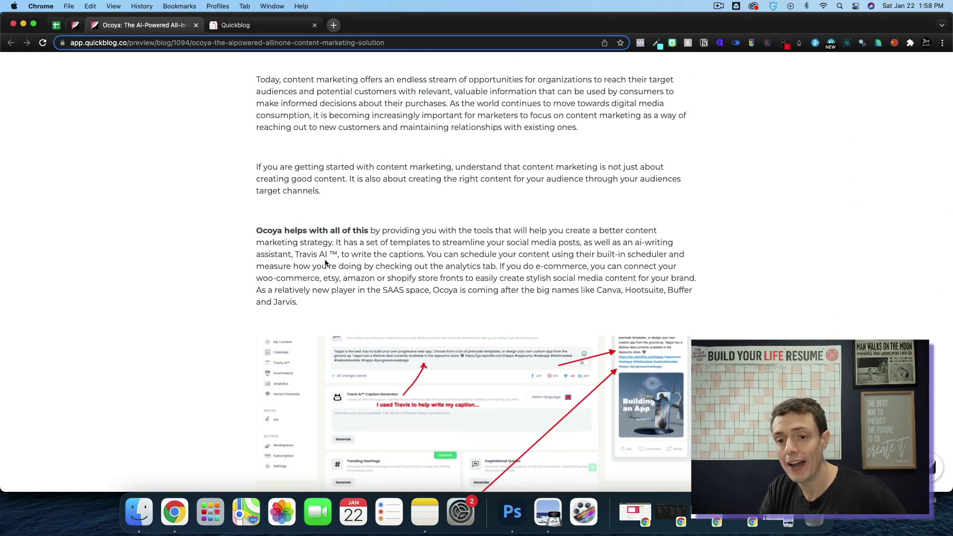
{"action": "scroll", "coordinate": [325, 263], "scroll_direction": "down", "scroll_amount": 20}
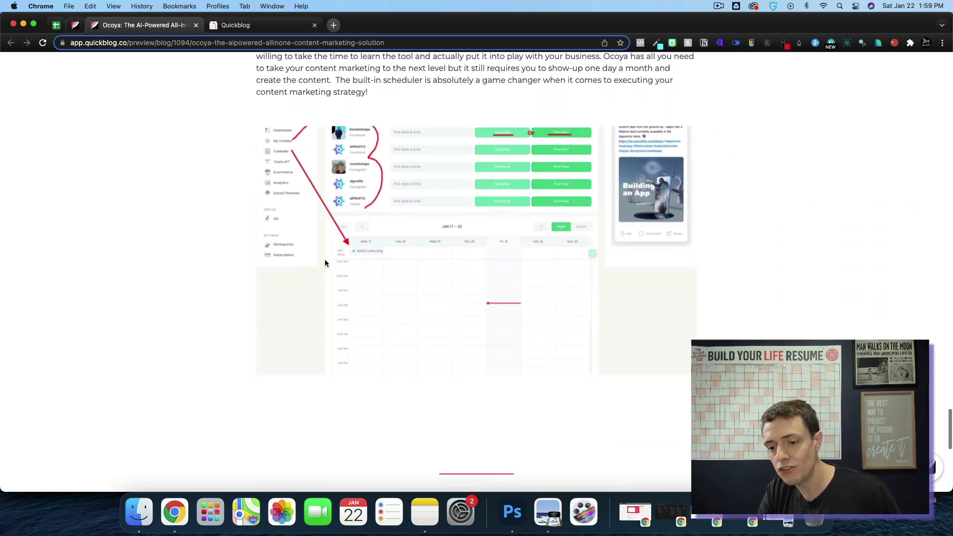
{"action": "scroll", "coordinate": [325, 263], "scroll_direction": "down", "scroll_amount": 15}
{"action": "scroll", "coordinate": [324, 263], "scroll_direction": "up", "scroll_amount": 1}
{"action": "scroll", "coordinate": [325, 263], "scroll_direction": "down", "scroll_amount": 8}
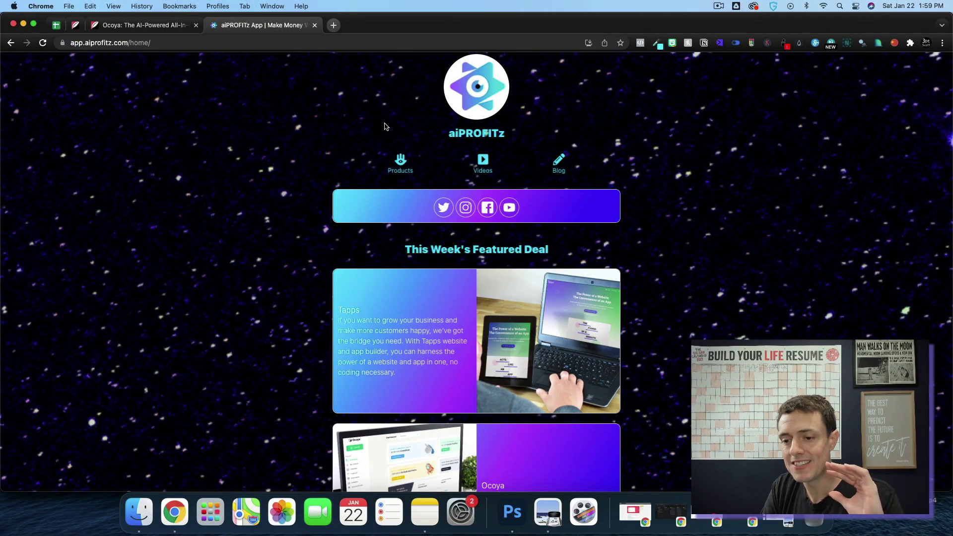
- Open the aiPROFITz Blog list of posts
{"action": "scroll", "coordinate": [389, 144], "scroll_direction": "down", "scroll_amount": 6}
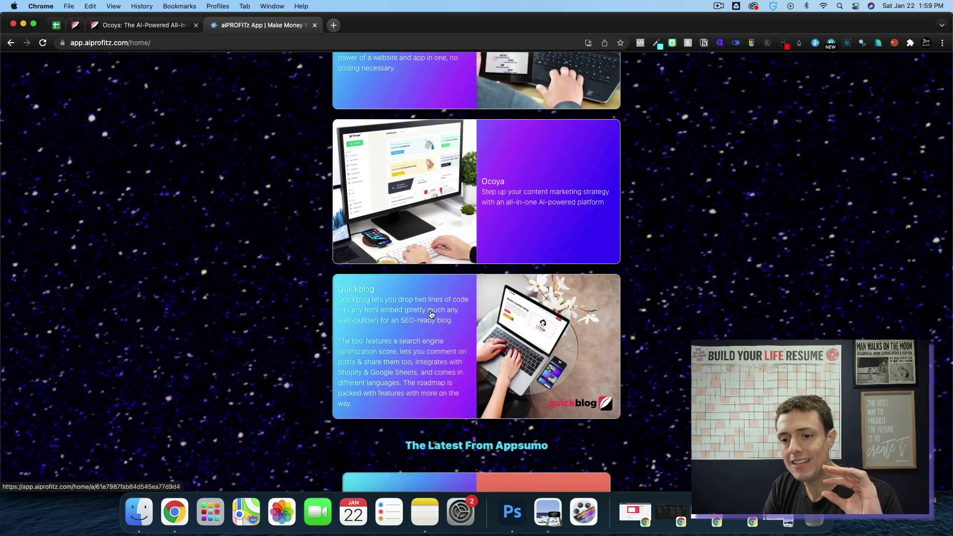
{"action": "scroll", "coordinate": [431, 314], "scroll_direction": "down", "scroll_amount": 7}
{"action": "left_click", "coordinate": [451, 206]}
{"action": "left_click", "coordinate": [477, 224]}
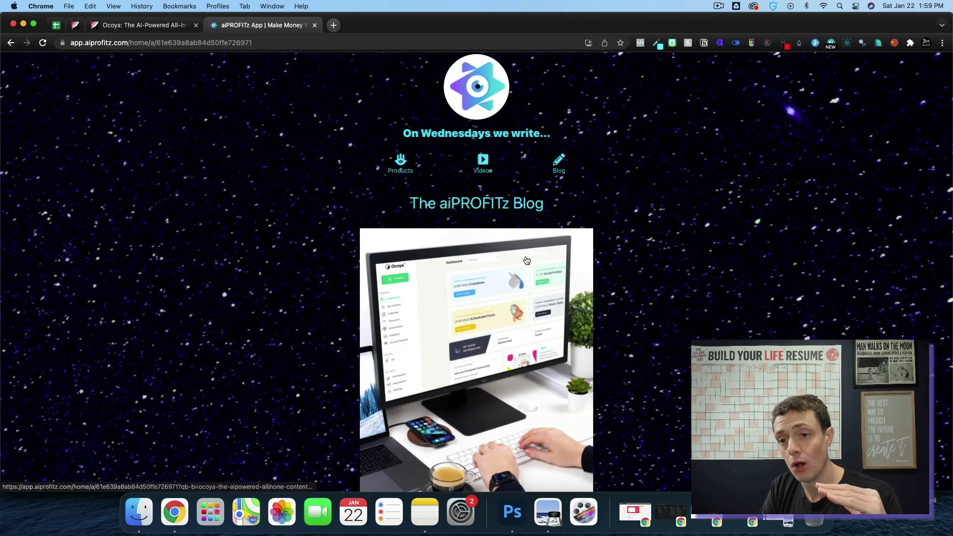
- Open the full Ocoya article from the aiPROFITz blog
{"action": "scroll", "coordinate": [527, 260], "scroll_direction": "down", "scroll_amount": 2}
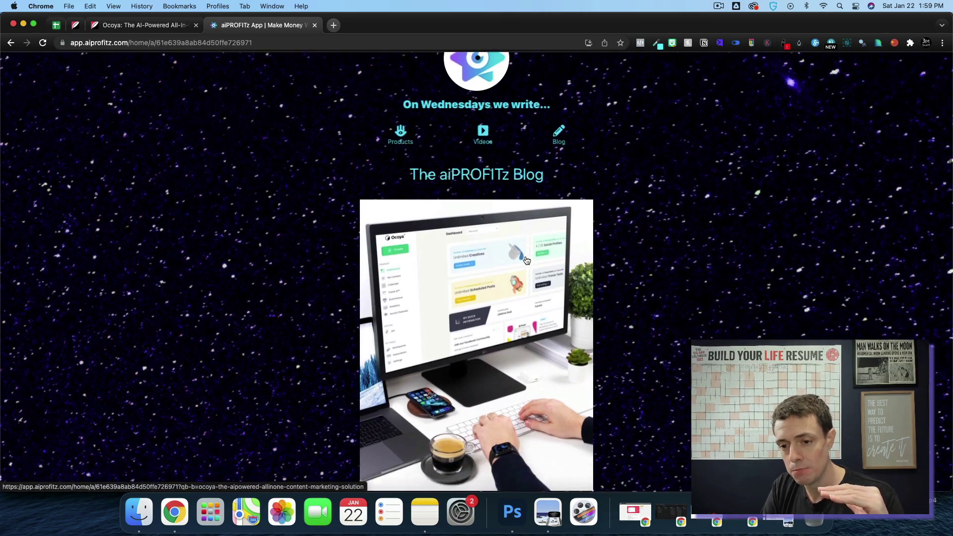
{"action": "scroll", "coordinate": [499, 137], "scroll_direction": "down", "scroll_amount": 5}
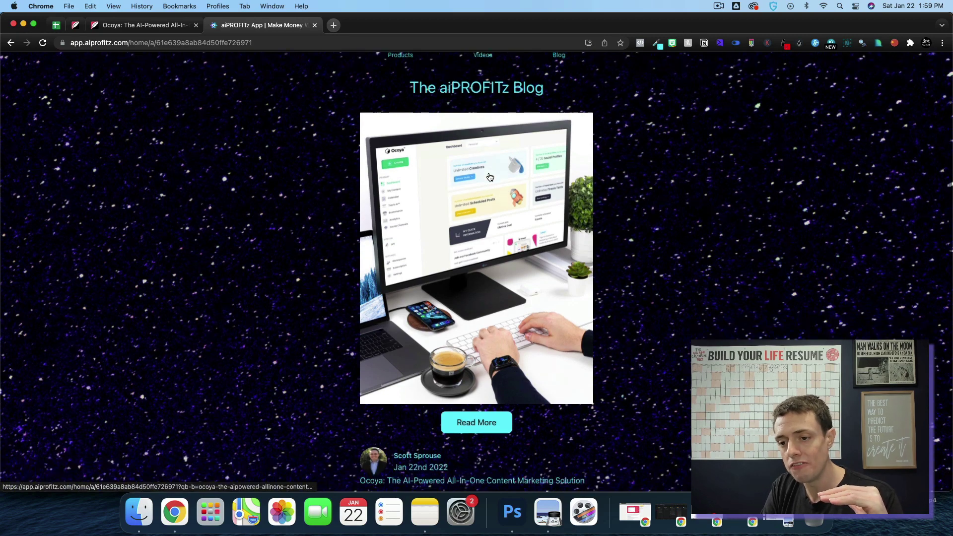
{"action": "scroll", "coordinate": [540, 276], "scroll_direction": "down", "scroll_amount": 6}
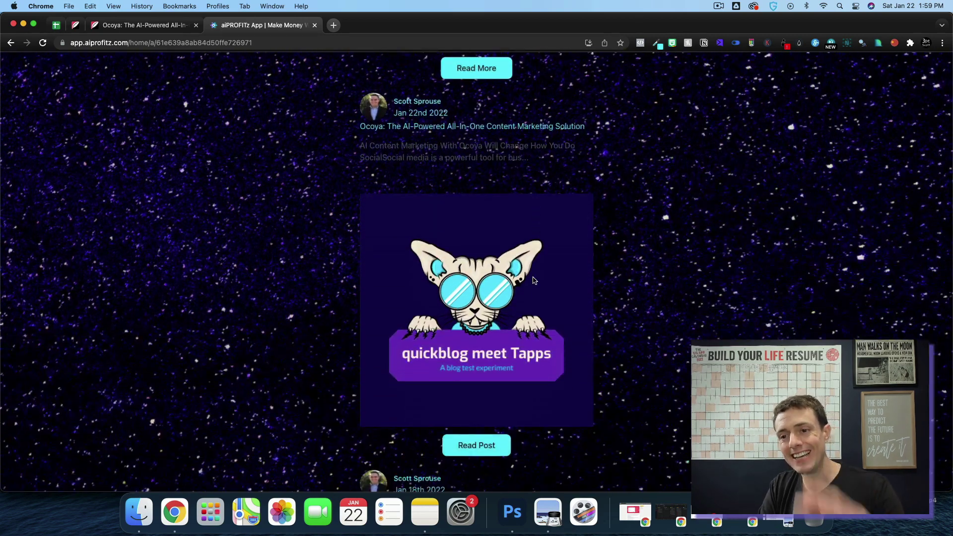
{"action": "scroll", "coordinate": [500, 237], "scroll_direction": "up", "scroll_amount": 5}
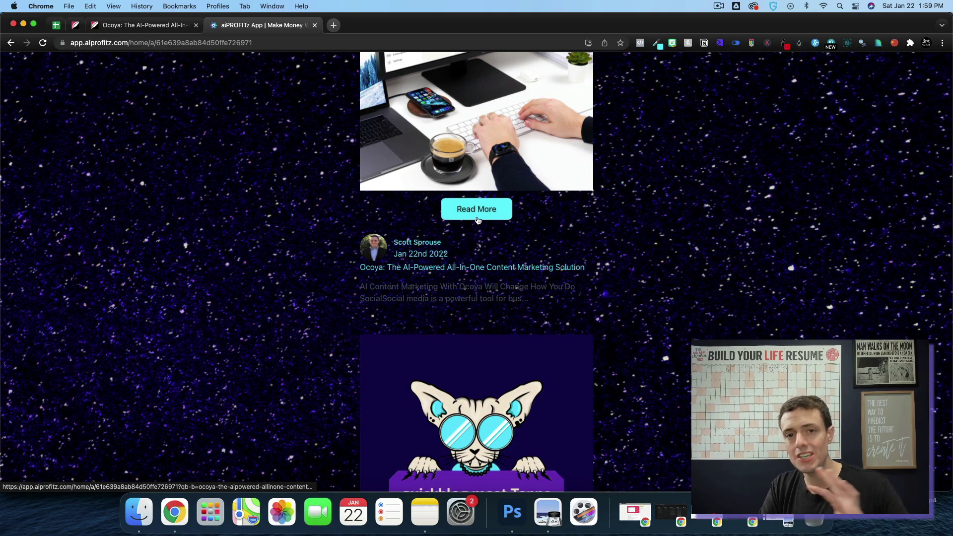
{"action": "left_click", "coordinate": [476, 209]}
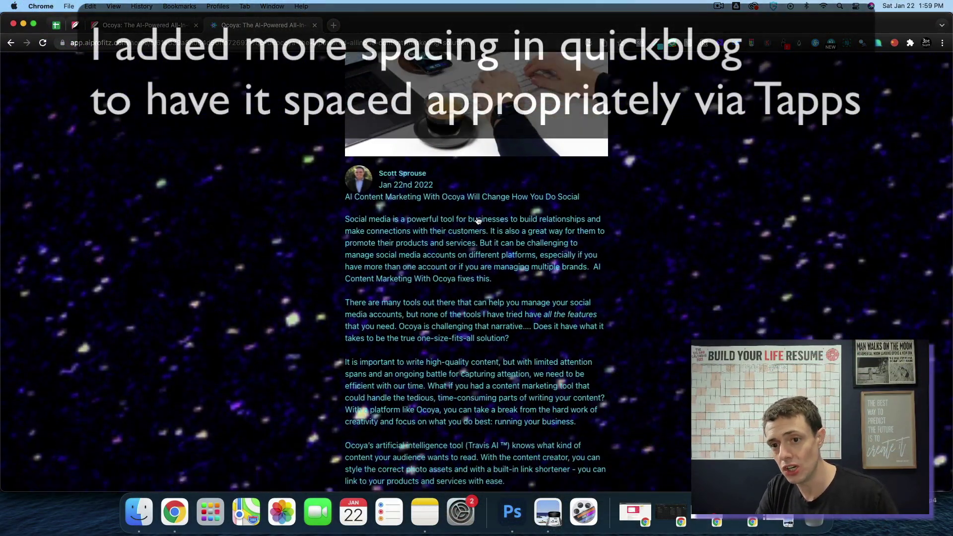
- Read through the Ocoya article, highlighting its Conclusion heading
{"action": "scroll", "coordinate": [478, 220], "scroll_direction": "down", "scroll_amount": 15}
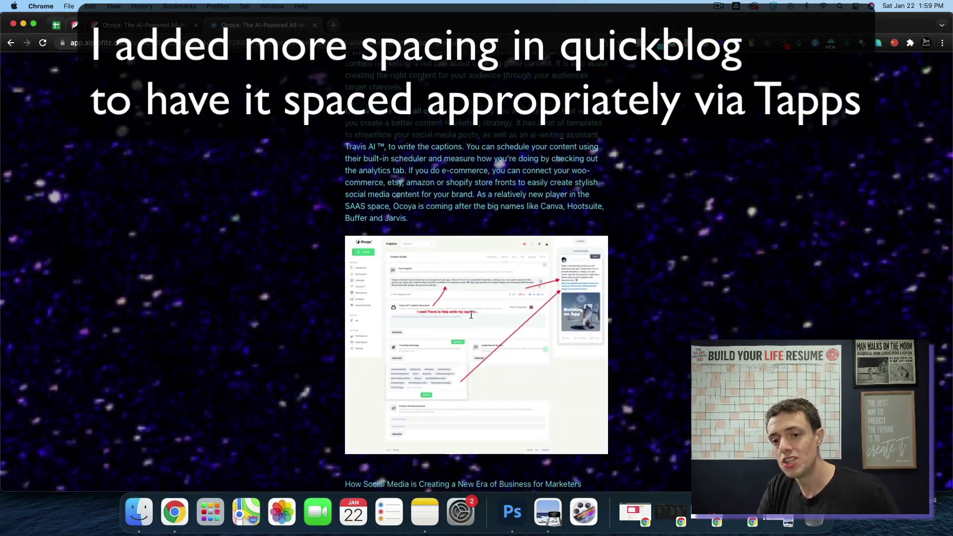
{"action": "scroll", "coordinate": [471, 315], "scroll_direction": "up", "scroll_amount": 10}
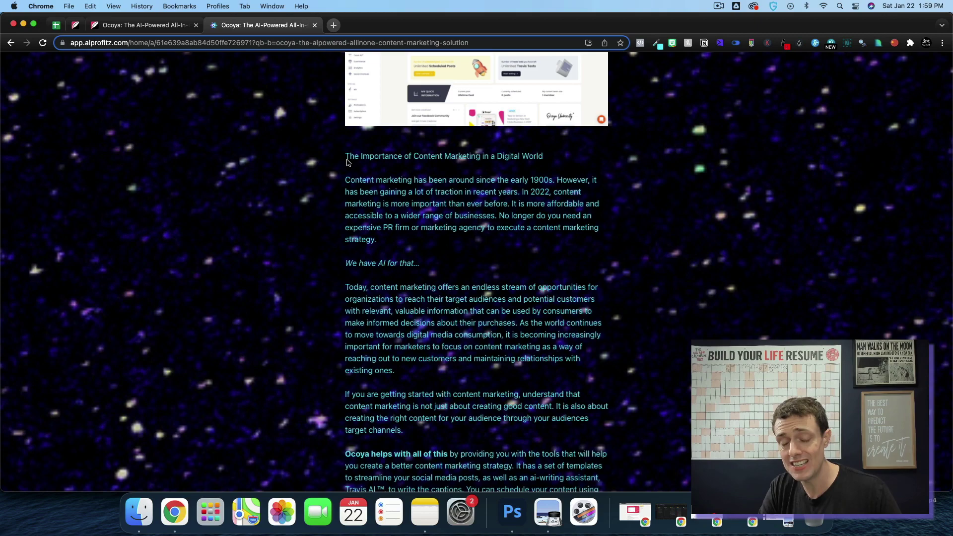
{"action": "scroll", "coordinate": [347, 163], "scroll_direction": "down", "scroll_amount": 15}
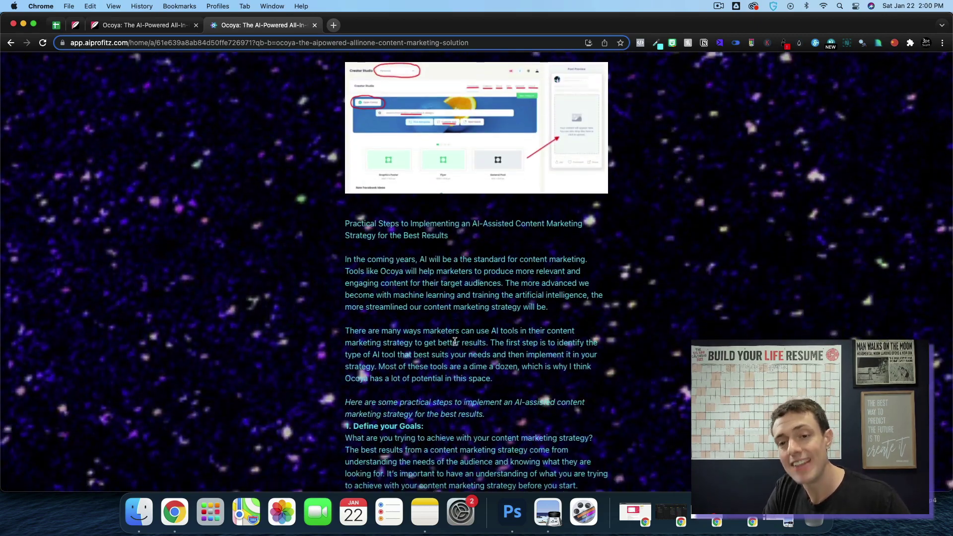
{"action": "scroll", "coordinate": [455, 342], "scroll_direction": "down", "scroll_amount": 10}
{"action": "scroll", "coordinate": [523, 361], "scroll_direction": "down", "scroll_amount": 10}
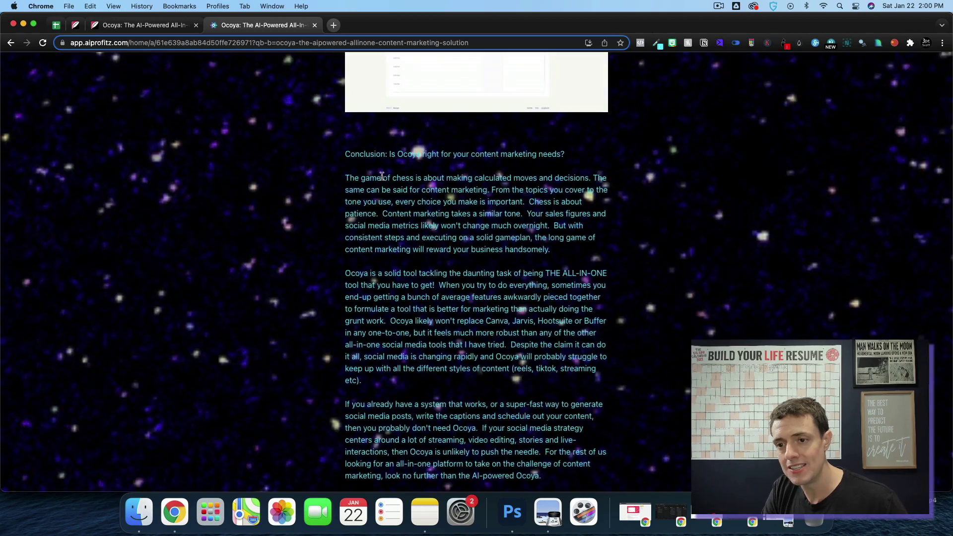
{"action": "left_click_drag", "start_coordinate": [346, 154], "coordinate": [566, 154]}
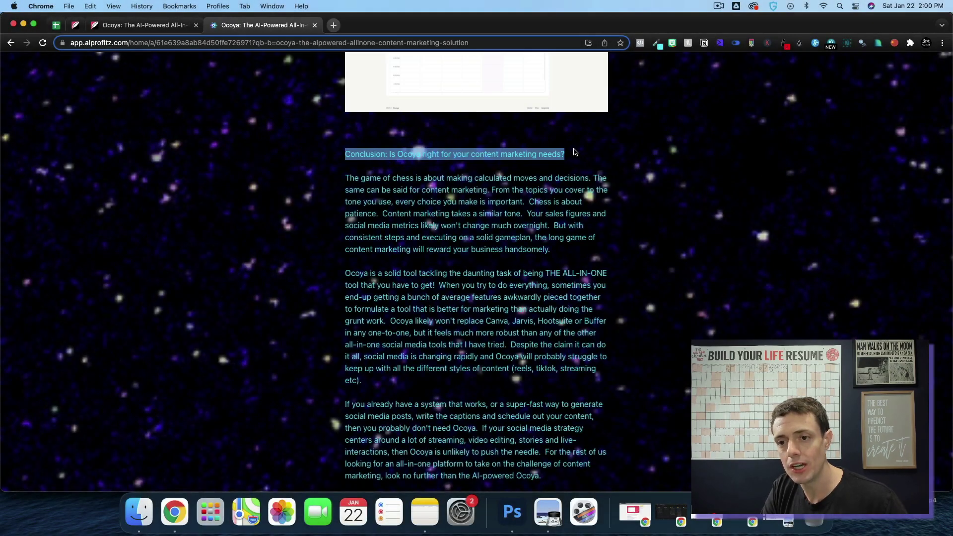
{"action": "scroll", "coordinate": [574, 152], "scroll_direction": "up", "scroll_amount": 7}
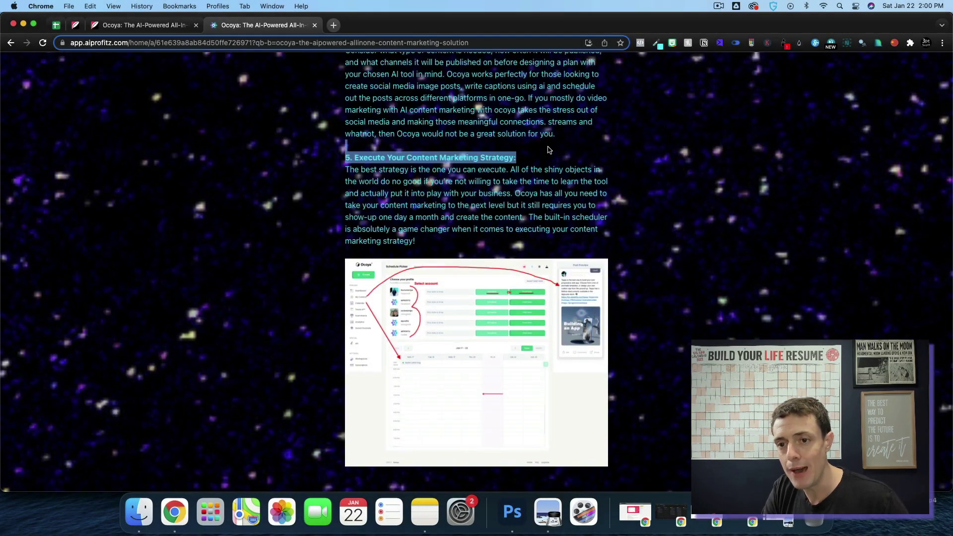
{"action": "scroll", "coordinate": [549, 150], "scroll_direction": "up", "scroll_amount": 8}
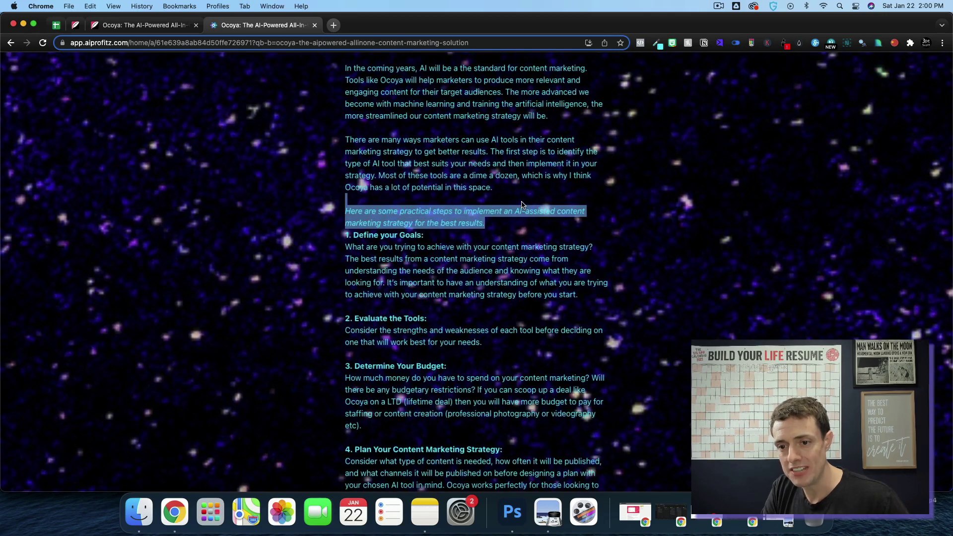
{"action": "scroll", "coordinate": [521, 204], "scroll_direction": "up", "scroll_amount": 15}
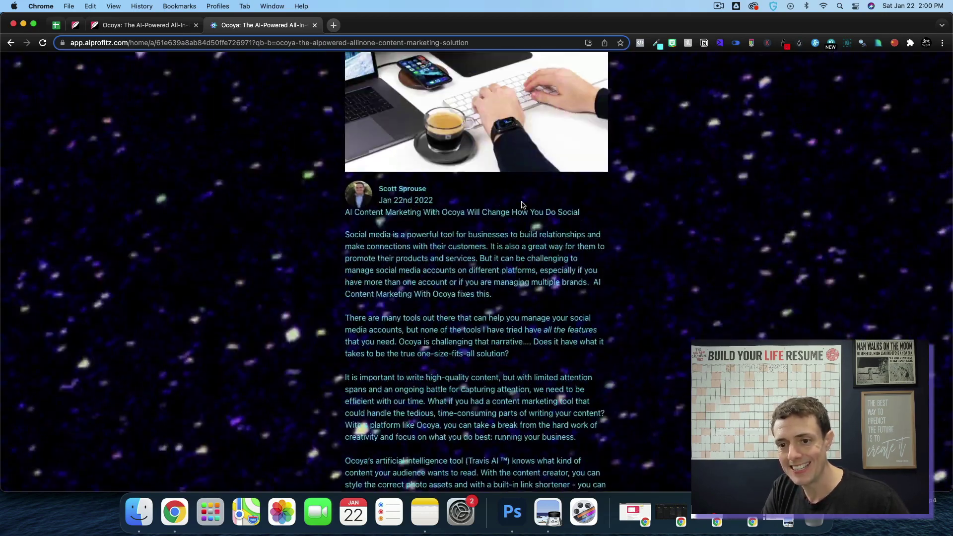
{"action": "scroll", "coordinate": [521, 204], "scroll_direction": "up", "scroll_amount": 7}
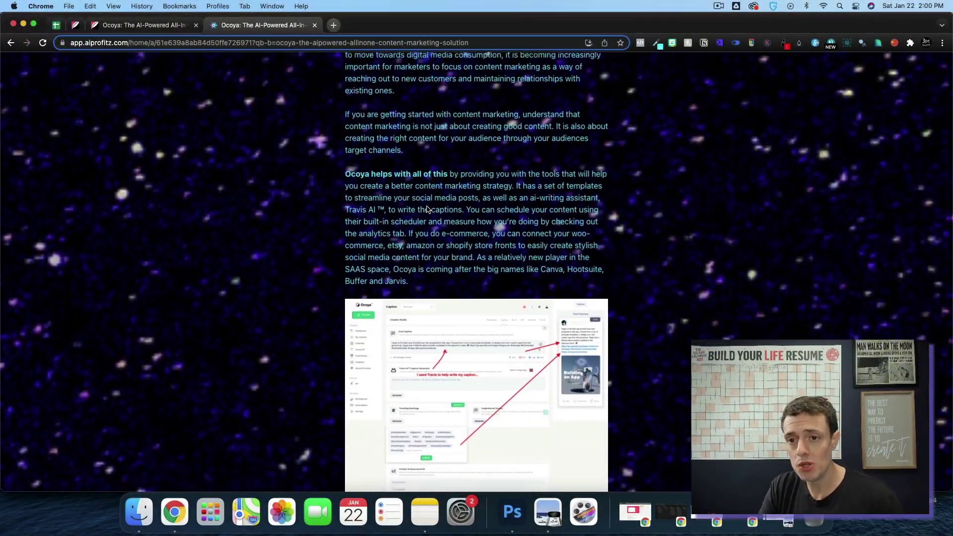
{"action": "scroll", "coordinate": [427, 209], "scroll_direction": "down", "scroll_amount": 1}
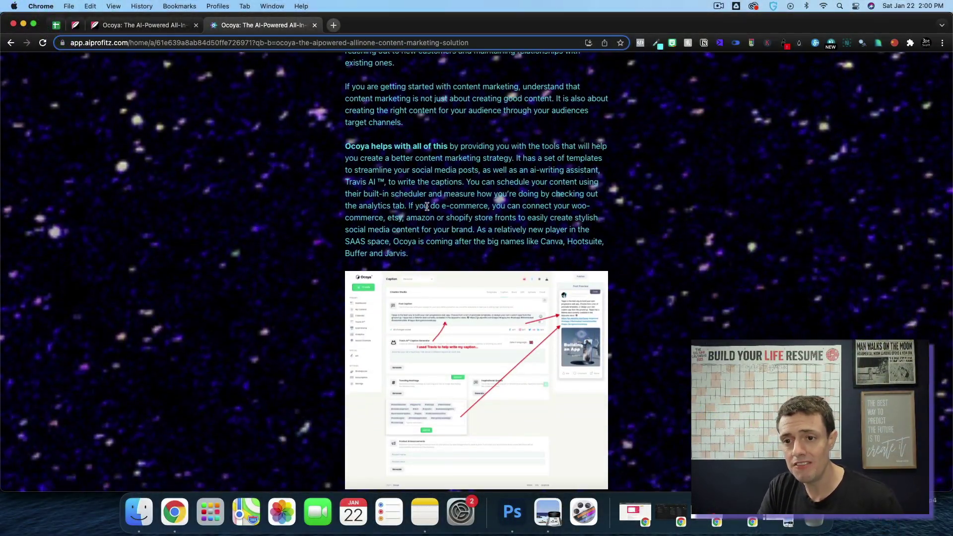
- Google-search the post title 'Blogging with quickblog and tapps' from the blog home, then return to Quickblog
{"action": "key", "text": "super+bracketleft"}
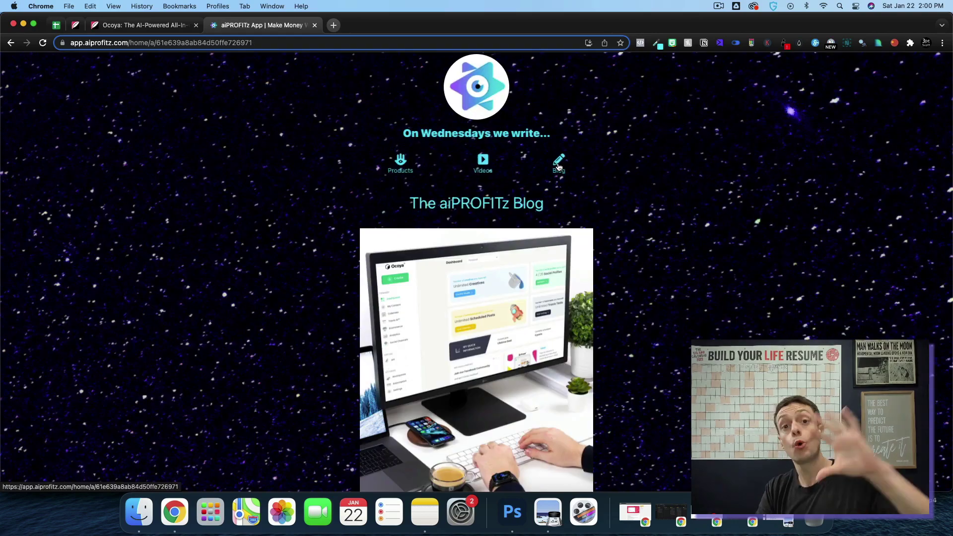
{"action": "scroll", "coordinate": [528, 204], "scroll_direction": "down", "scroll_amount": 10}
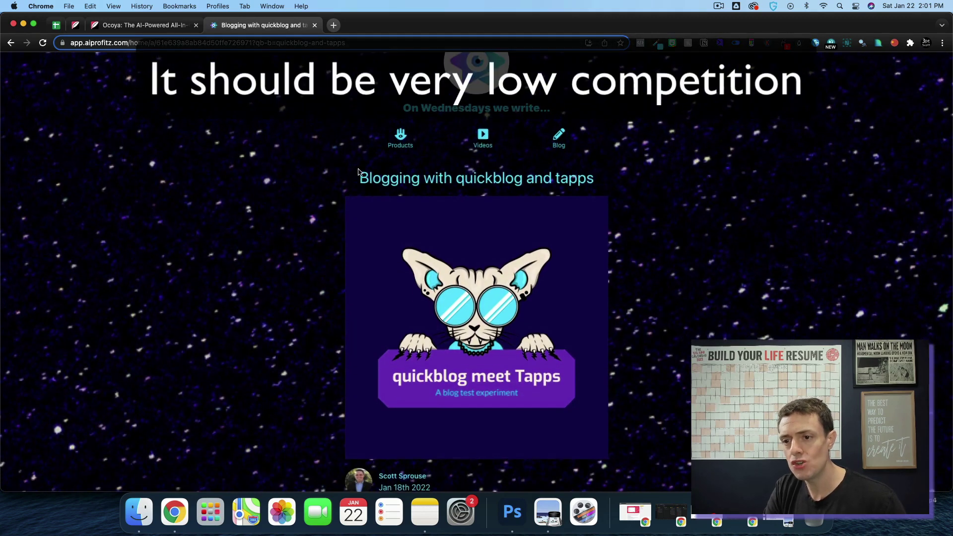
{"action": "triple_click", "coordinate": [600, 175]}
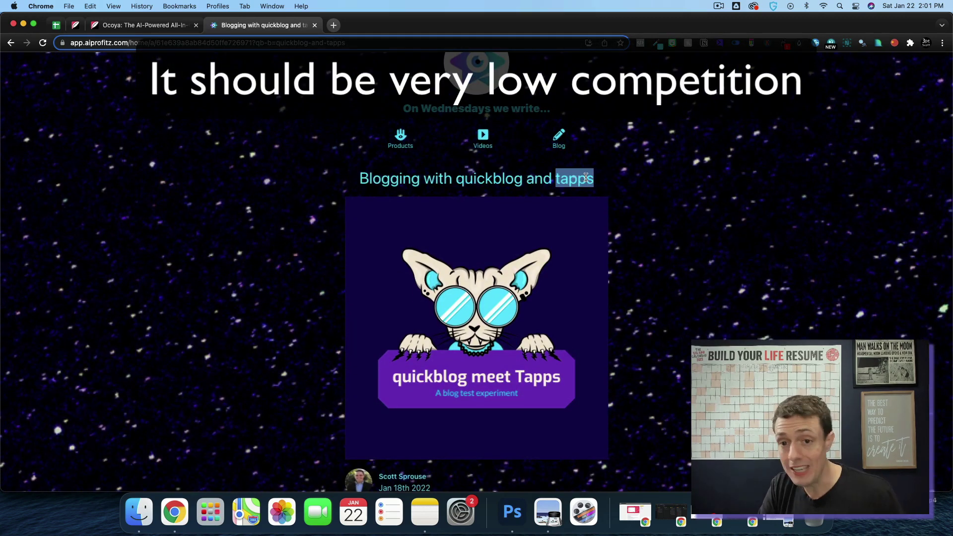
{"action": "triple_click", "coordinate": [584, 177]}
{"action": "right_click", "coordinate": [585, 176]}
{"action": "left_click", "coordinate": [627, 221]}
{"action": "left_click", "coordinate": [127, 28]}
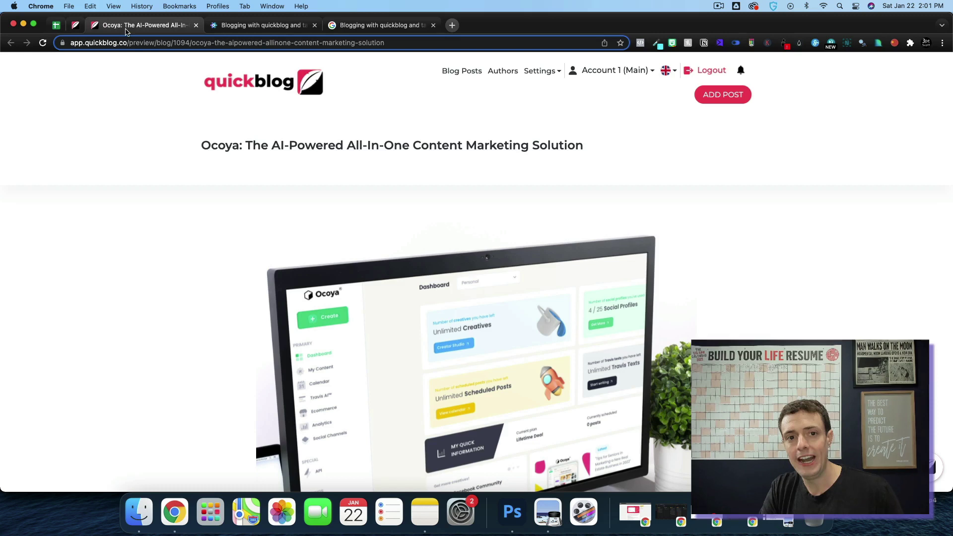
- Open the 'Blogging With Quickblog And Tapps' post from Blog Posts for editing
{"action": "left_click", "coordinate": [463, 75]}
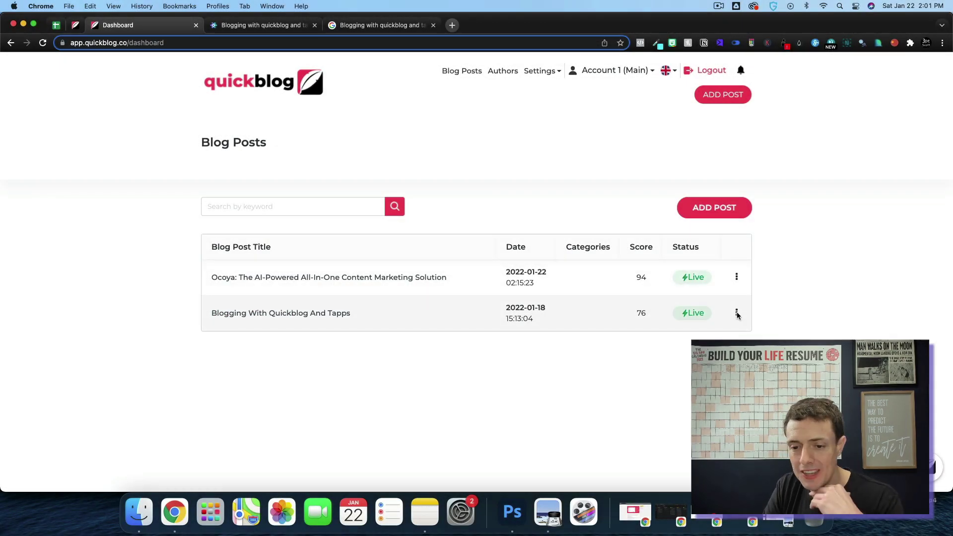
{"action": "left_click", "coordinate": [671, 298]}
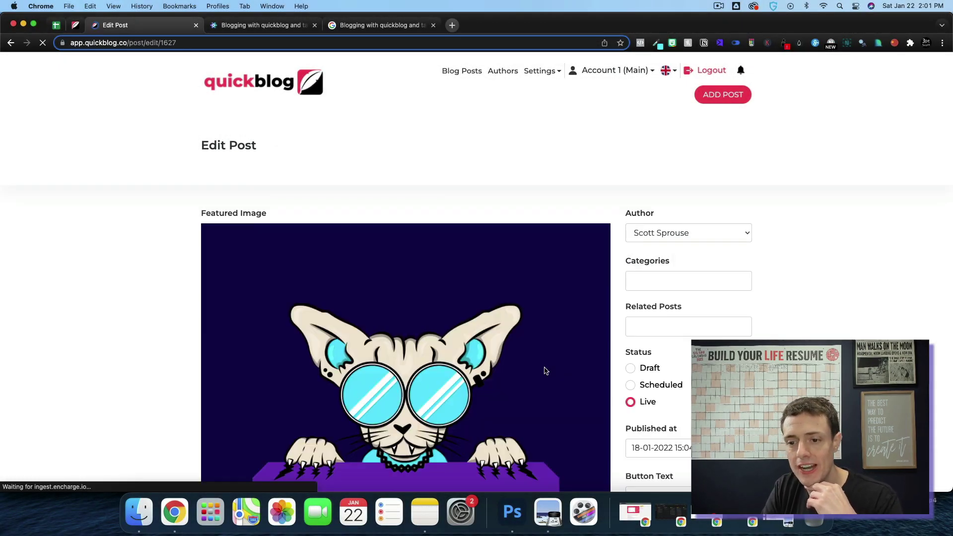
{"action": "scroll", "coordinate": [544, 369], "scroll_direction": "down", "scroll_amount": 8}
{"action": "scroll", "coordinate": [543, 369], "scroll_direction": "down", "scroll_amount": 15}
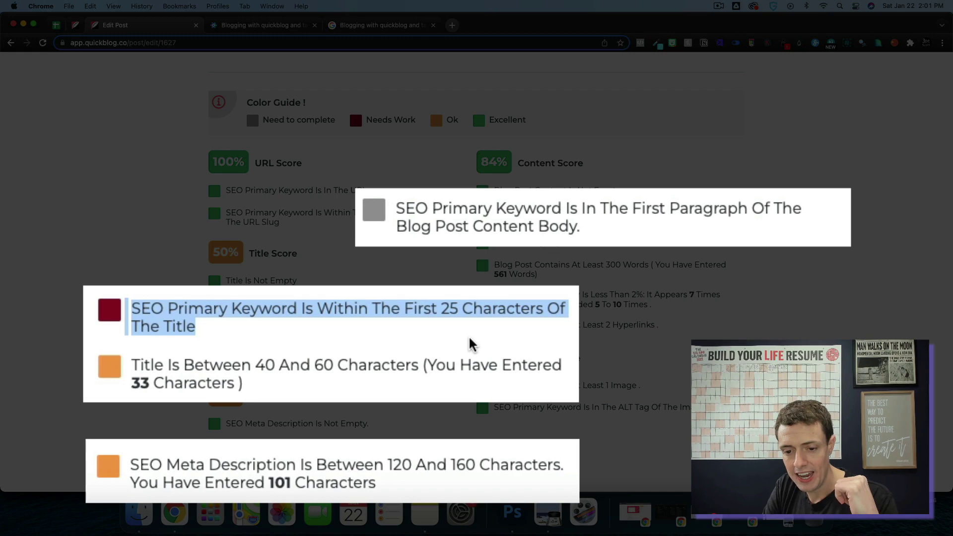
- Review its SEO scores: Title 50%, Description 66%, Content 84%
{"action": "left_click", "coordinate": [440, 484]}
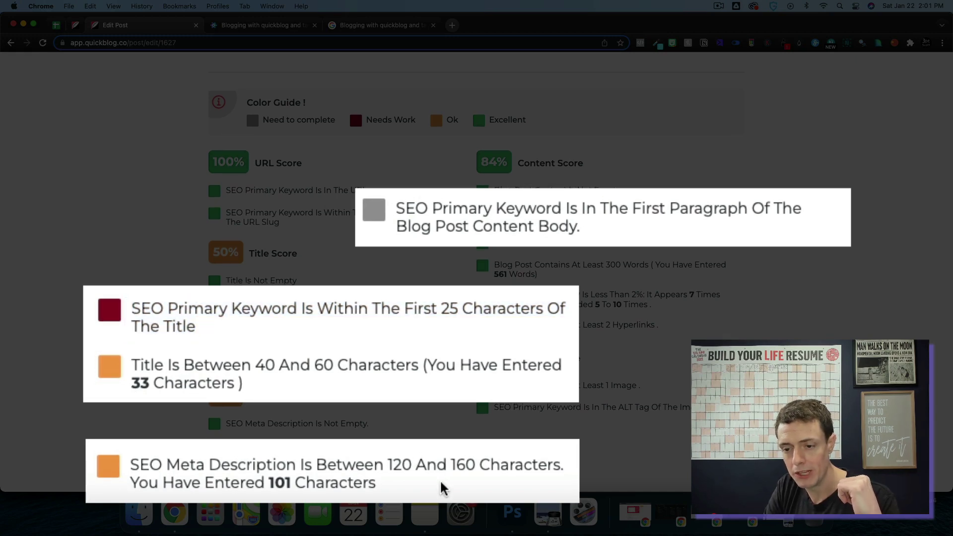
{"action": "left_click_drag", "start_coordinate": [443, 457], "coordinate": [442, 441]}
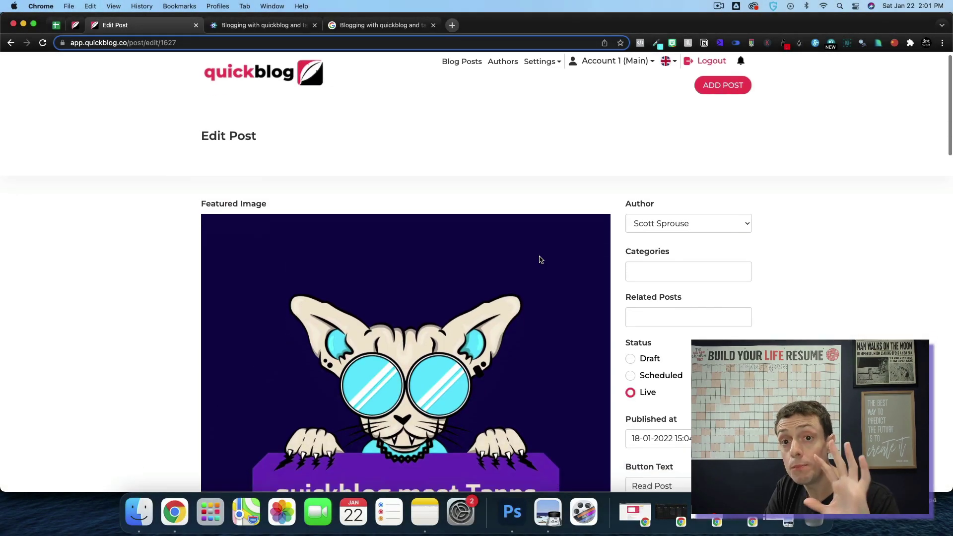
{"action": "scroll", "coordinate": [539, 258], "scroll_direction": "down", "scroll_amount": 5}
{"action": "scroll", "coordinate": [539, 255], "scroll_direction": "down", "scroll_amount": 15}
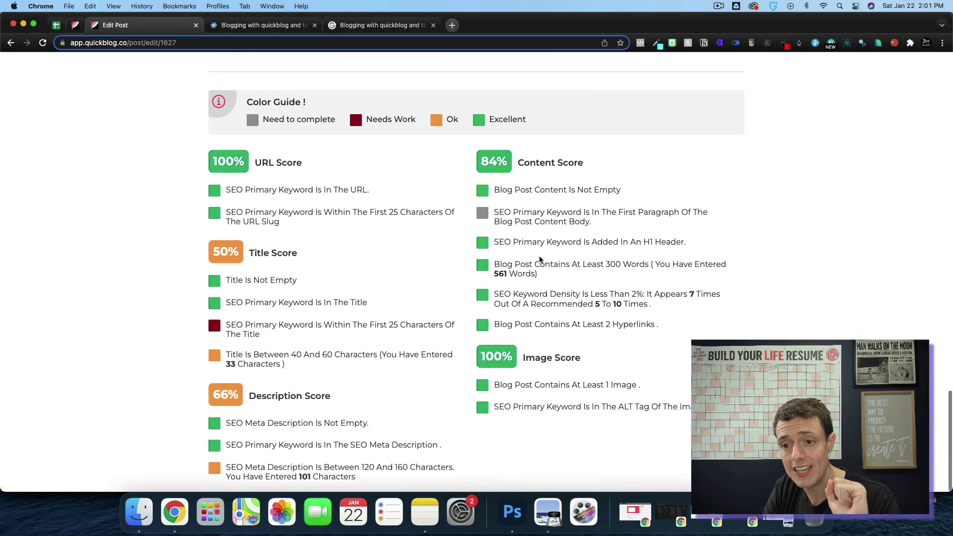
{"action": "scroll", "coordinate": [539, 257], "scroll_direction": "up", "scroll_amount": 6}
{"action": "scroll", "coordinate": [539, 257], "scroll_direction": "up", "scroll_amount": 10}
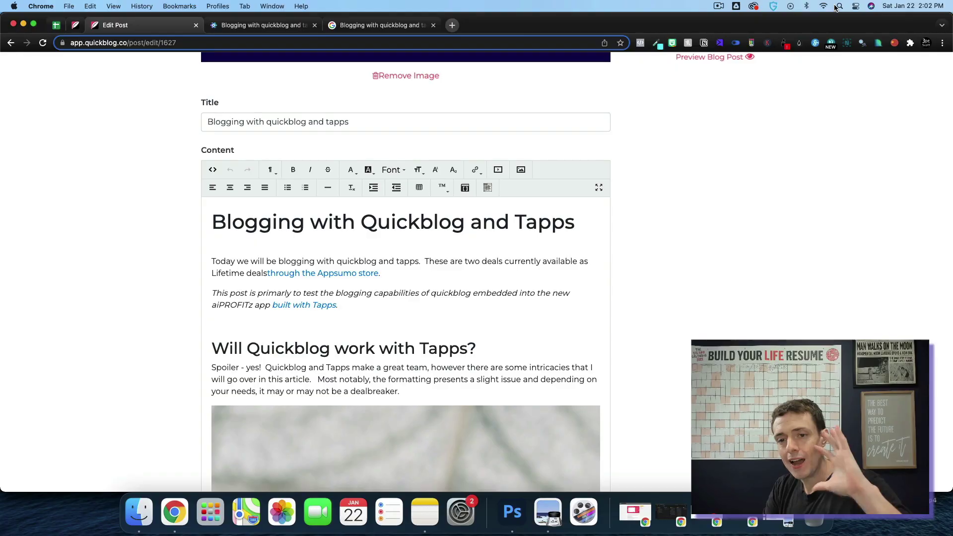
- Browse the Google results for 'Blogging with quickblog and tapps', including Quickblog's site and AppSumo listing
{"action": "left_click", "coordinate": [430, 28]}
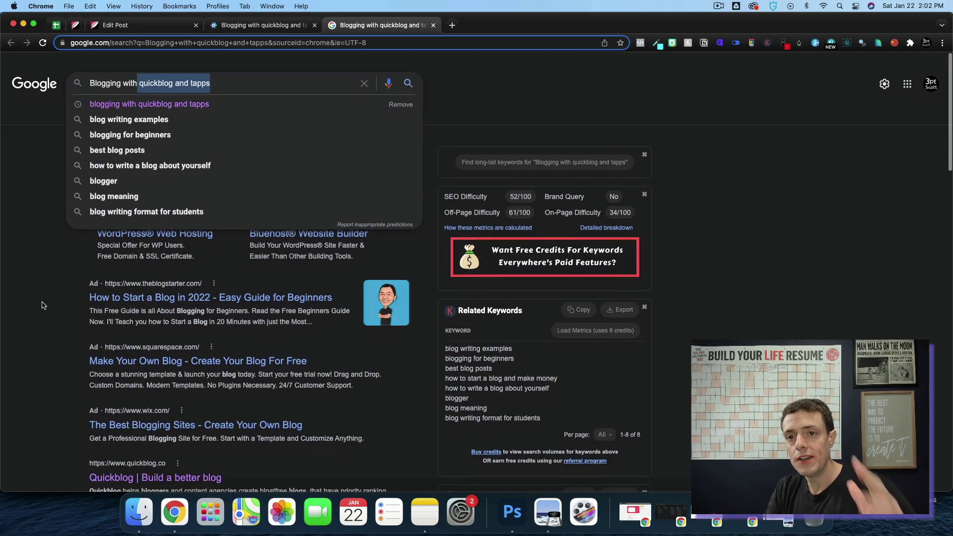
{"action": "left_click", "coordinate": [318, 142]}
{"action": "scroll", "coordinate": [227, 193], "scroll_direction": "down", "scroll_amount": 7}
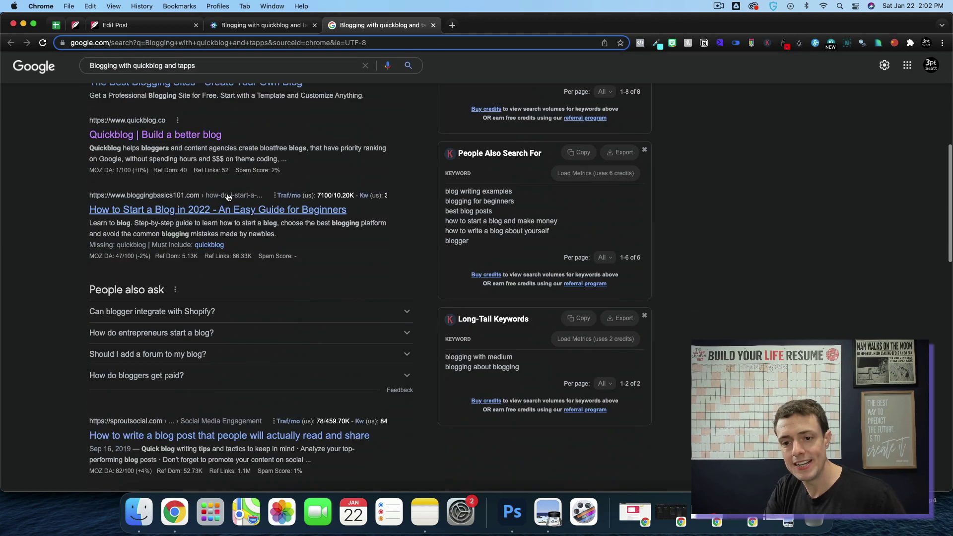
{"action": "scroll", "coordinate": [237, 127], "scroll_direction": "down", "scroll_amount": 10}
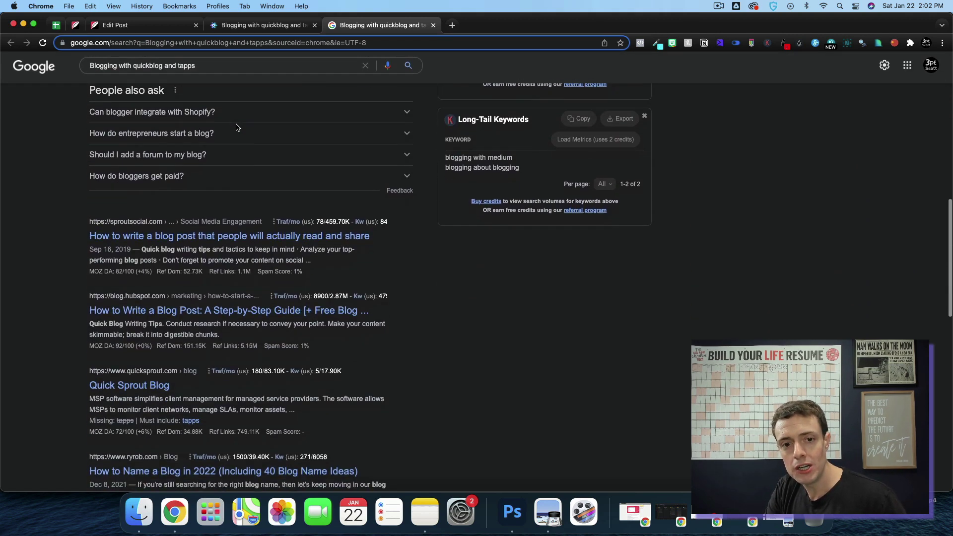
{"action": "scroll", "coordinate": [236, 128], "scroll_direction": "down", "scroll_amount": 3}
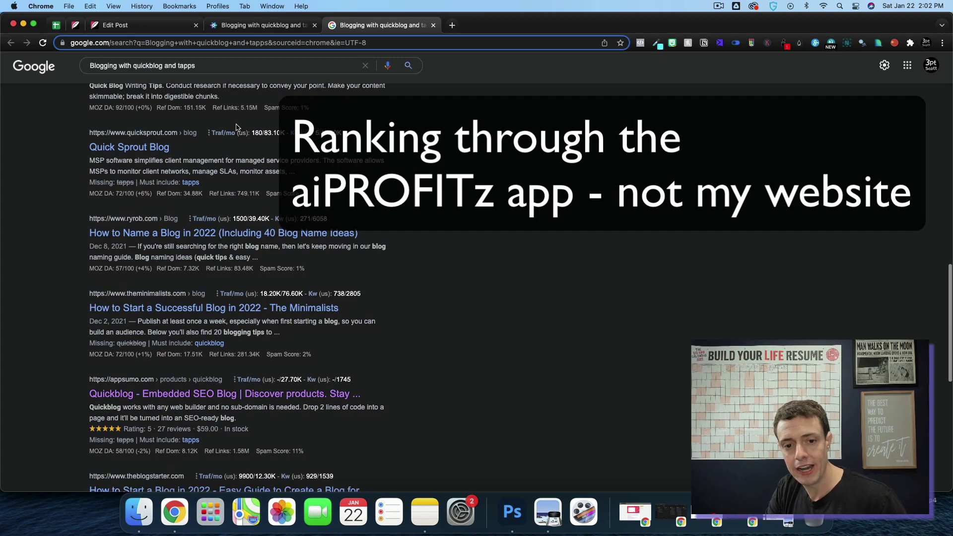
{"action": "scroll", "coordinate": [183, 300], "scroll_direction": "down", "scroll_amount": 3}
{"action": "scroll", "coordinate": [183, 299], "scroll_direction": "up", "scroll_amount": 2}
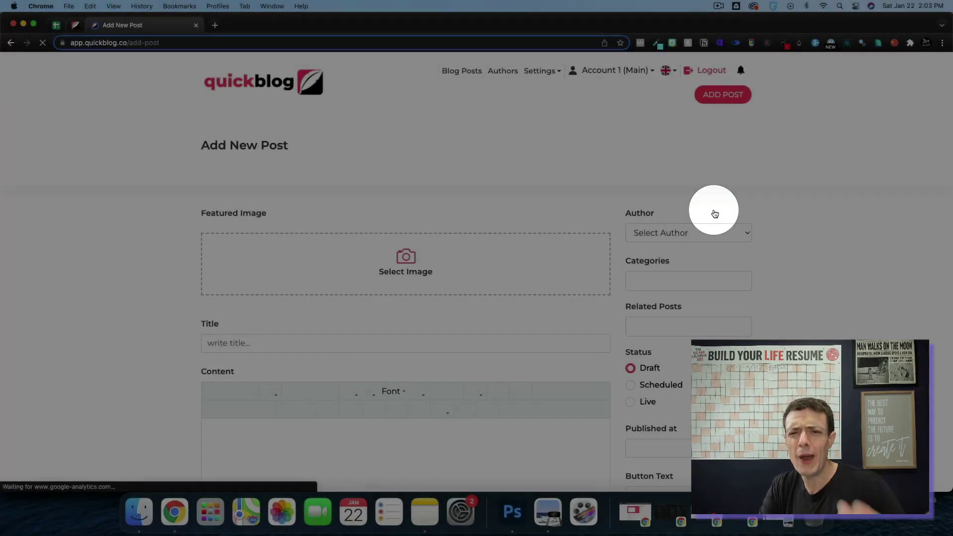
{"action": "scroll", "coordinate": [576, 281], "scroll_direction": "down", "scroll_amount": 1}
{"action": "scroll", "coordinate": [576, 282], "scroll_direction": "down", "scroll_amount": 3}
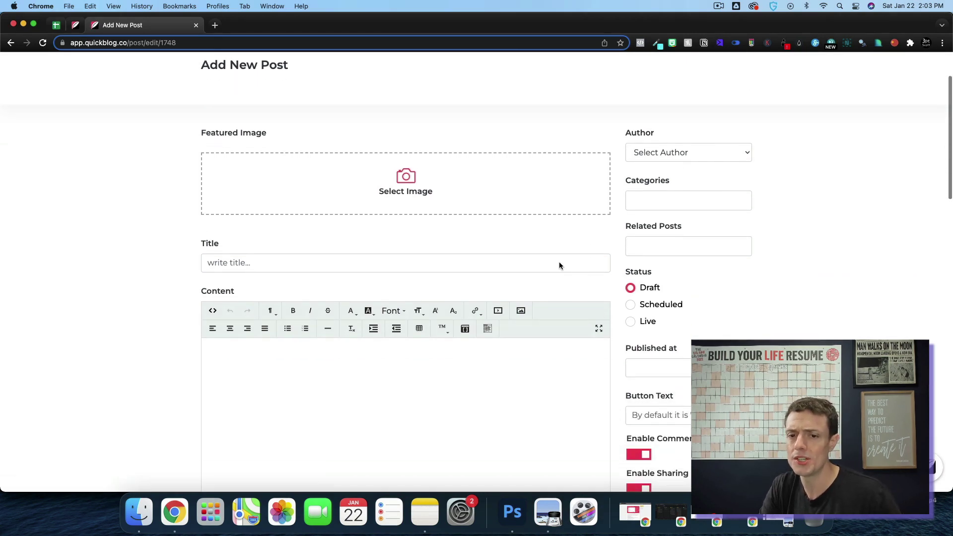
{"action": "left_click", "coordinate": [405, 196]}
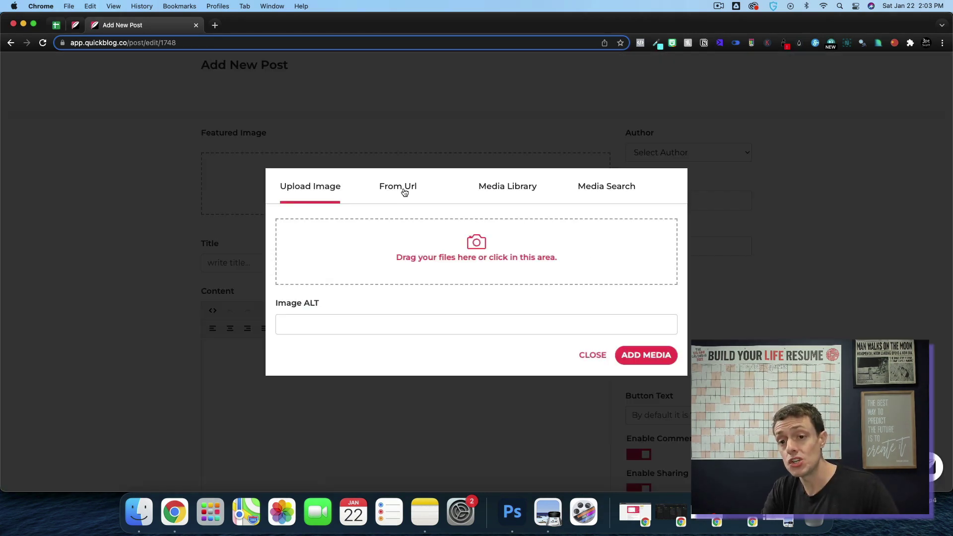
{"action": "left_click", "coordinate": [392, 185]}
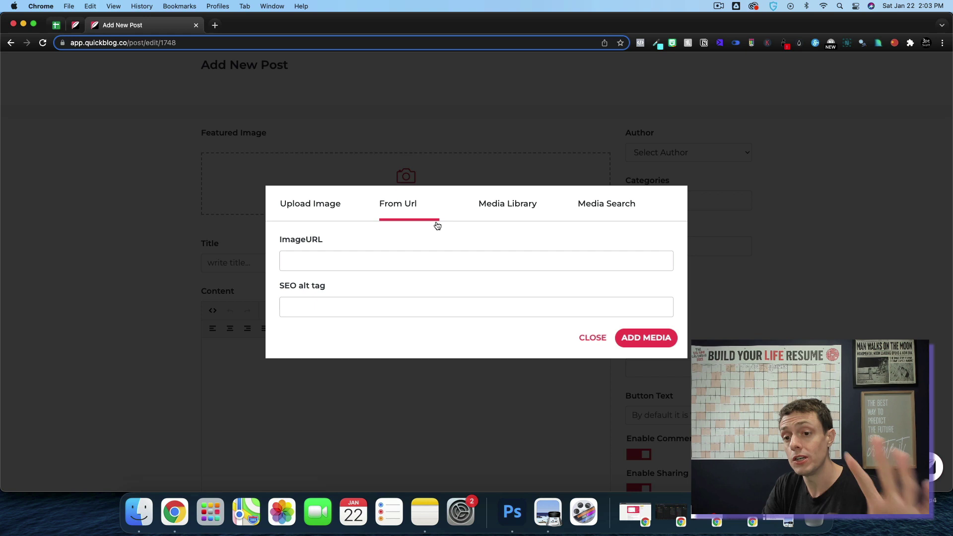
{"action": "left_click", "coordinate": [485, 206]}
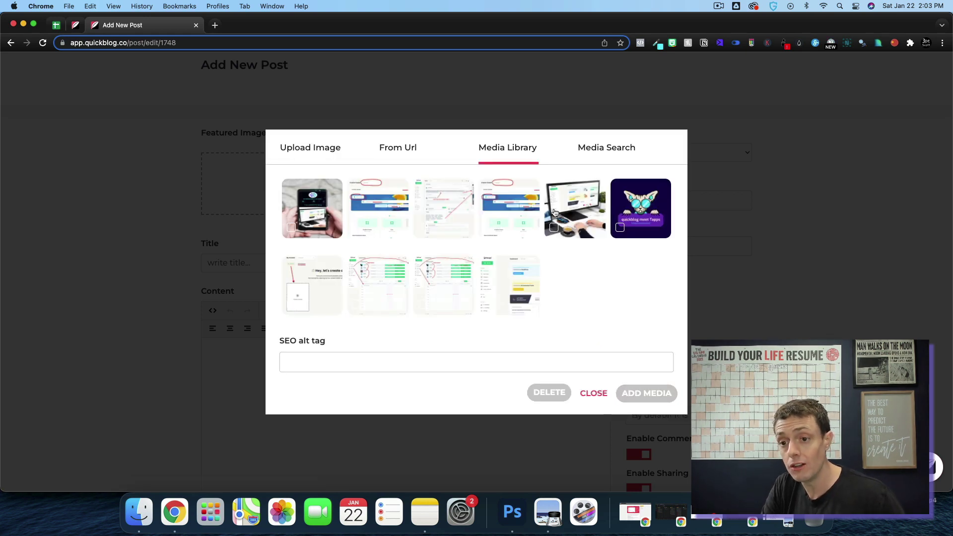
{"action": "left_click", "coordinate": [602, 159]}
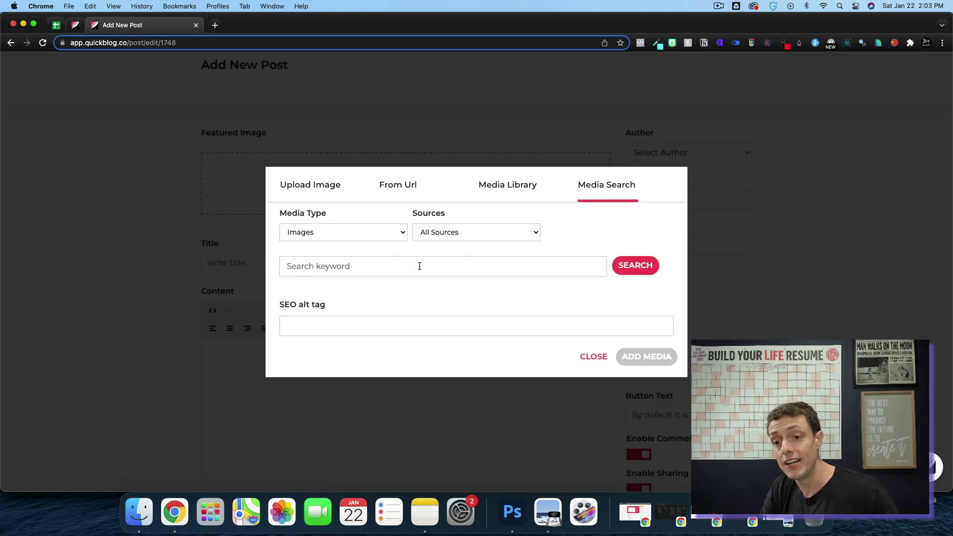
{"action": "left_click", "coordinate": [477, 230]}
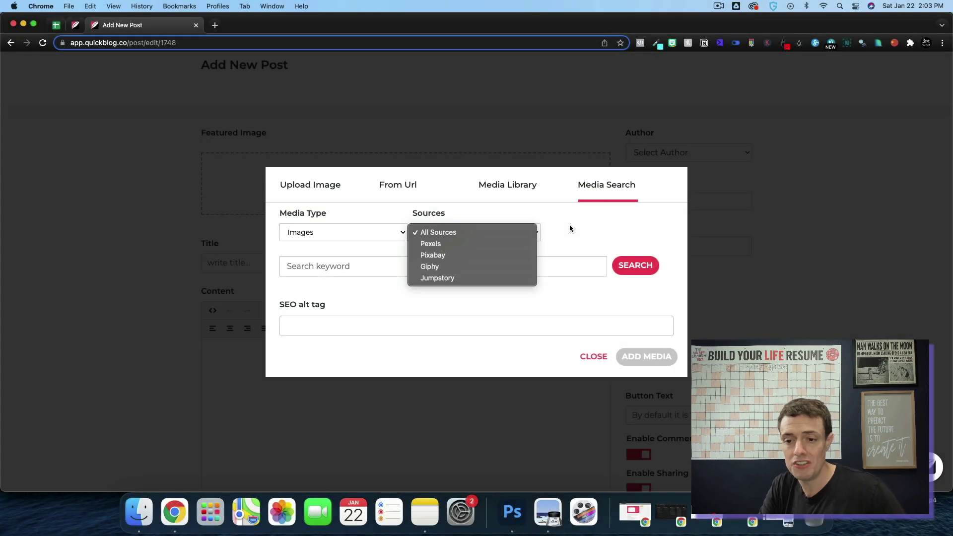
{"action": "left_click", "coordinate": [570, 226]}
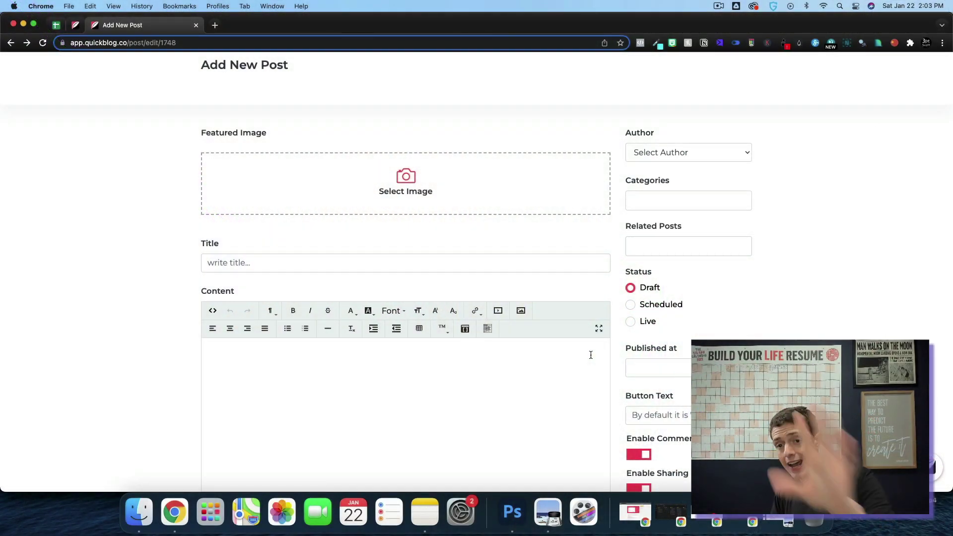
- Title the new post 'title' and type sample text in the content
{"action": "scroll", "coordinate": [590, 354], "scroll_direction": "down", "scroll_amount": 3}
{"action": "scroll", "coordinate": [371, 158], "scroll_direction": "up", "scroll_amount": 1}
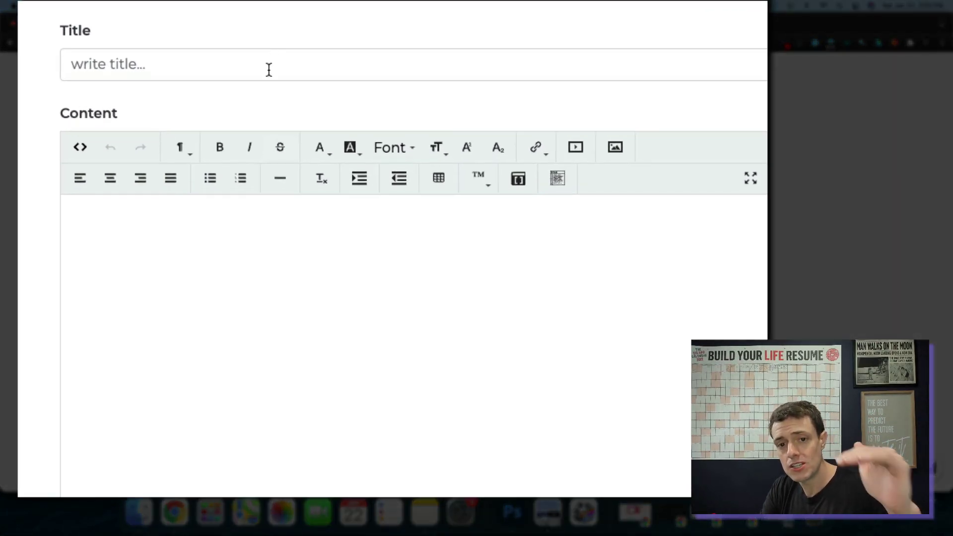
{"action": "left_click", "coordinate": [320, 123]}
{"action": "left_click", "coordinate": [242, 228]}
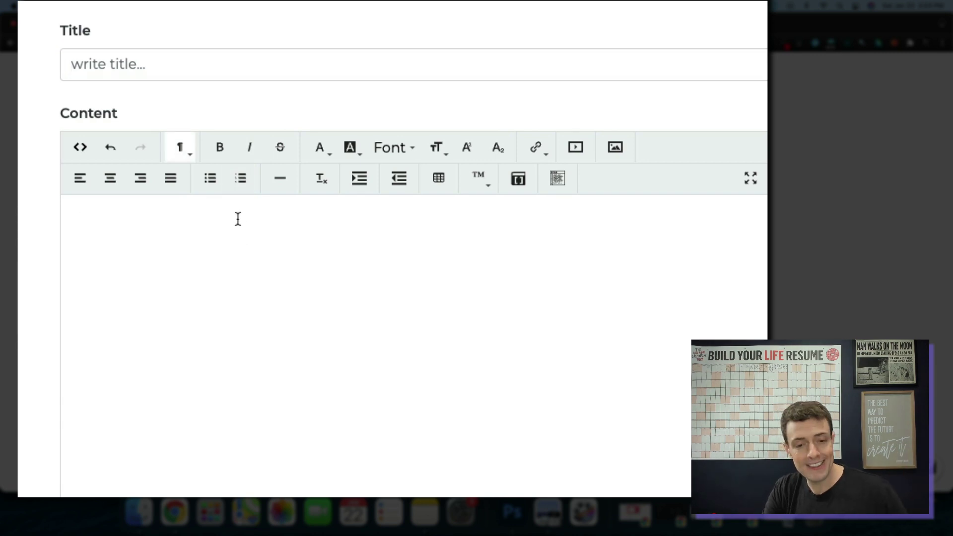
{"action": "left_click", "coordinate": [165, 255]}
{"action": "type", "text": "h1"}
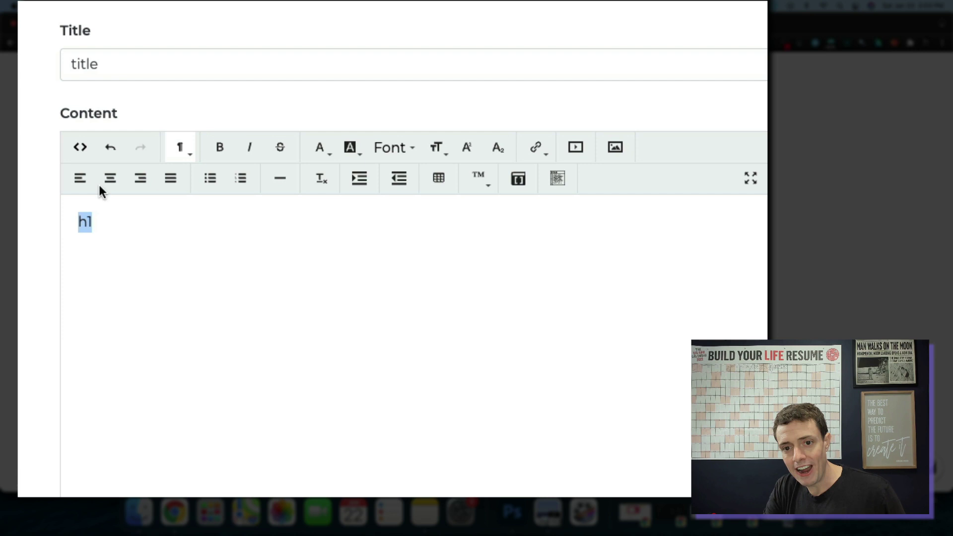
- Browse the paragraph style, text colour and background colour options without applying any
{"action": "left_click", "coordinate": [186, 151]}
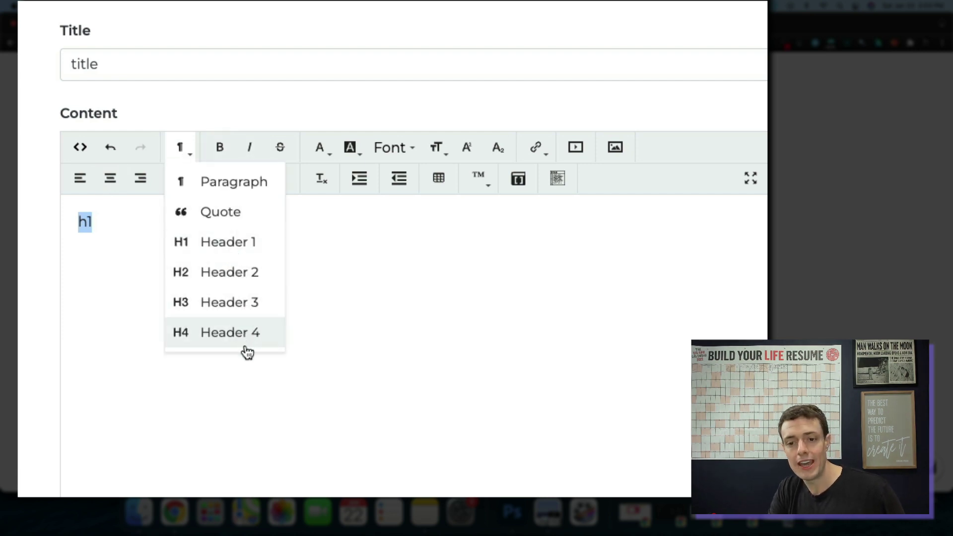
{"action": "left_click", "coordinate": [355, 272]}
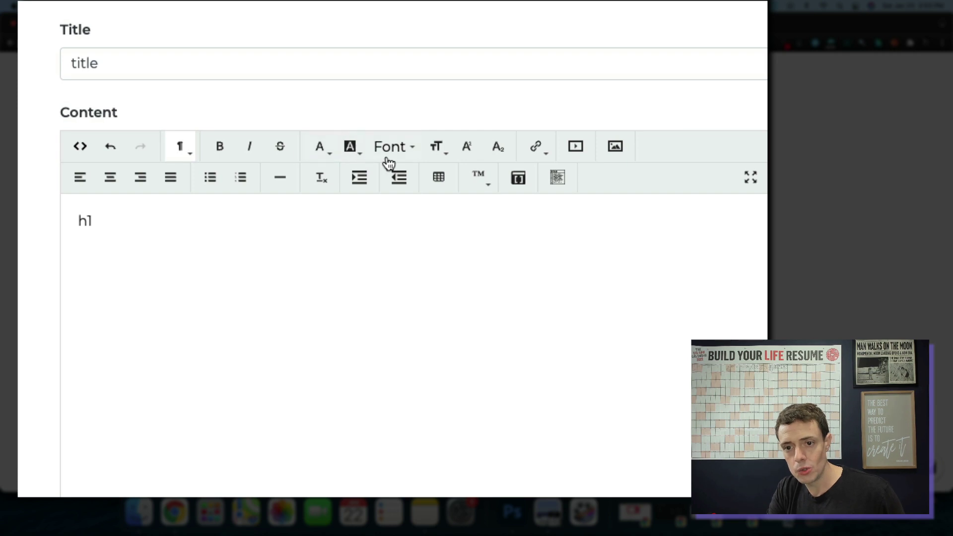
{"action": "left_click", "coordinate": [322, 154]}
{"action": "scroll", "coordinate": [350, 258], "scroll_direction": "down", "scroll_amount": 10}
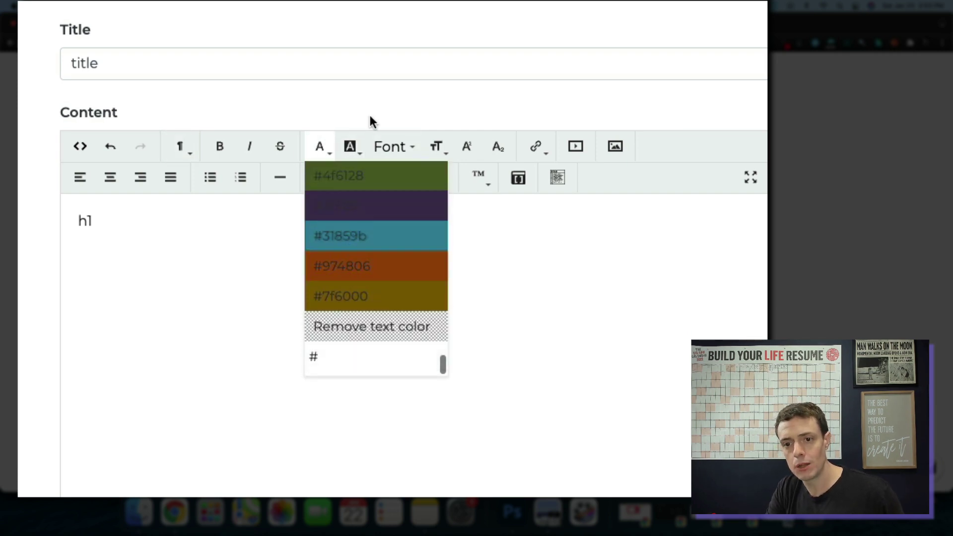
{"action": "left_click", "coordinate": [379, 146]}
{"action": "left_click", "coordinate": [355, 146]}
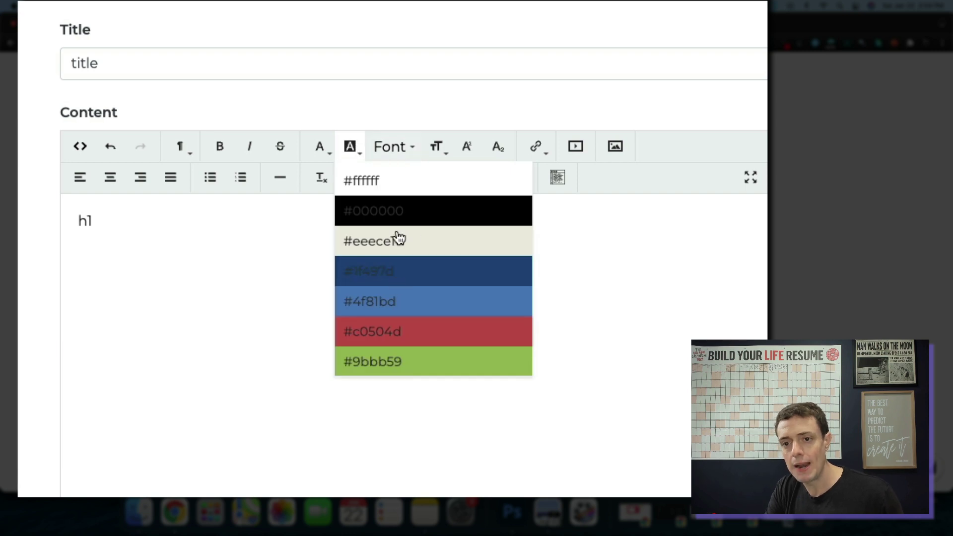
- Browse the font and font size lists, then delete the sample text
{"action": "left_click", "coordinate": [394, 149]}
{"action": "scroll", "coordinate": [411, 323], "scroll_direction": "down", "scroll_amount": 3}
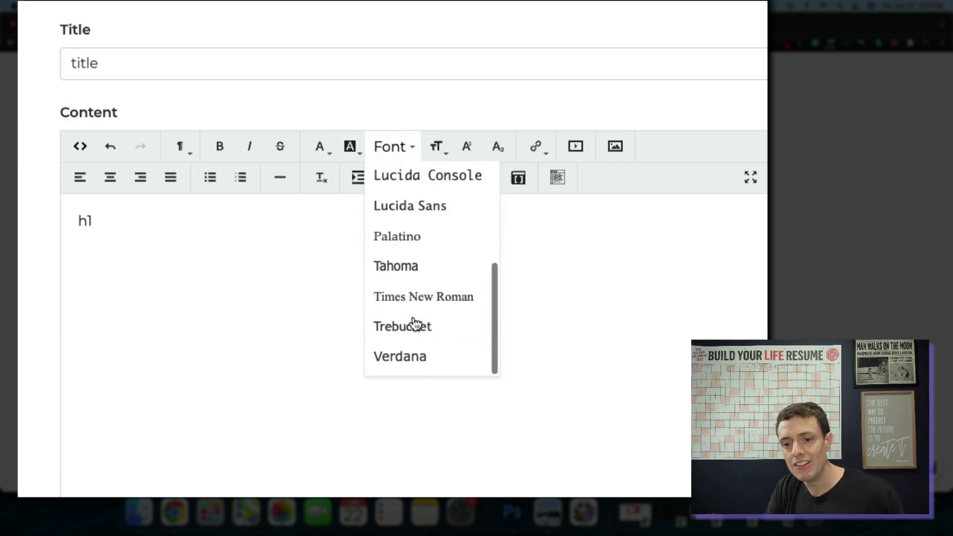
{"action": "scroll", "coordinate": [410, 323], "scroll_direction": "up", "scroll_amount": 3}
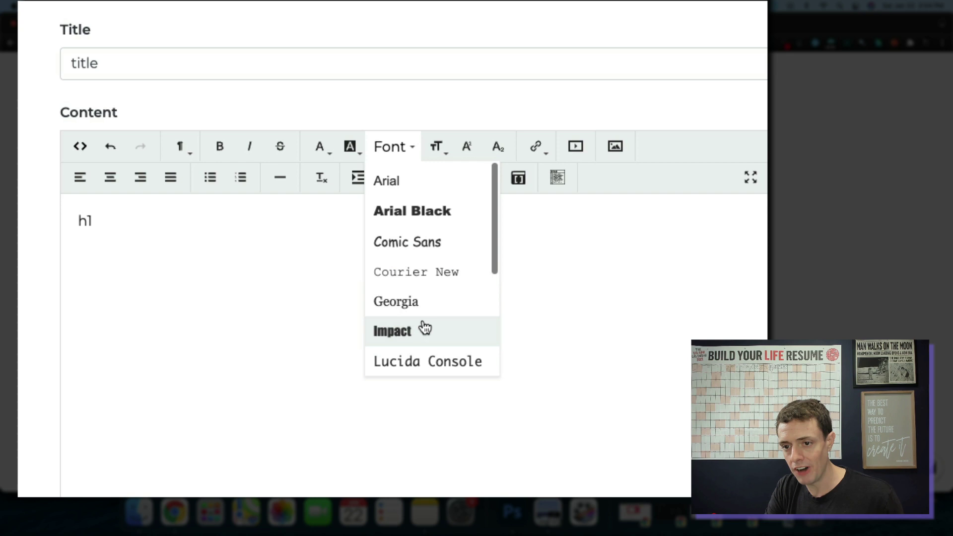
{"action": "scroll", "coordinate": [423, 325], "scroll_direction": "down", "scroll_amount": 3}
{"action": "scroll", "coordinate": [431, 353], "scroll_direction": "up", "scroll_amount": 3}
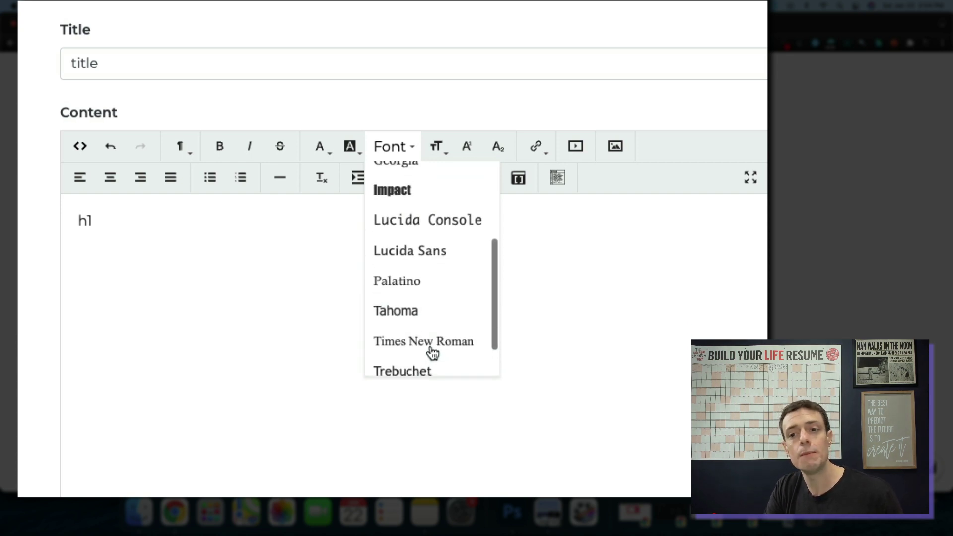
{"action": "scroll", "coordinate": [433, 353], "scroll_direction": "up", "scroll_amount": 5}
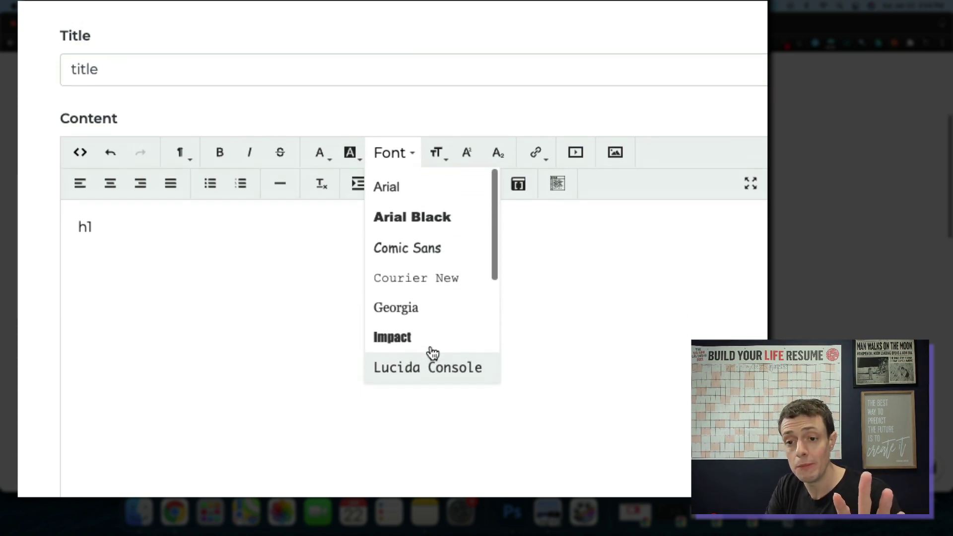
{"action": "scroll", "coordinate": [431, 352], "scroll_direction": "down", "scroll_amount": 5}
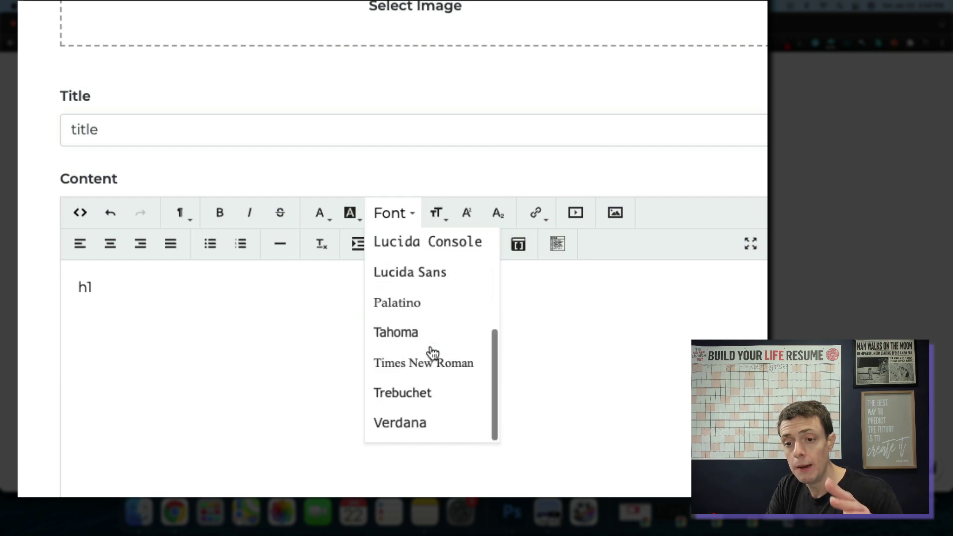
{"action": "scroll", "coordinate": [429, 345], "scroll_direction": "up", "scroll_amount": 3}
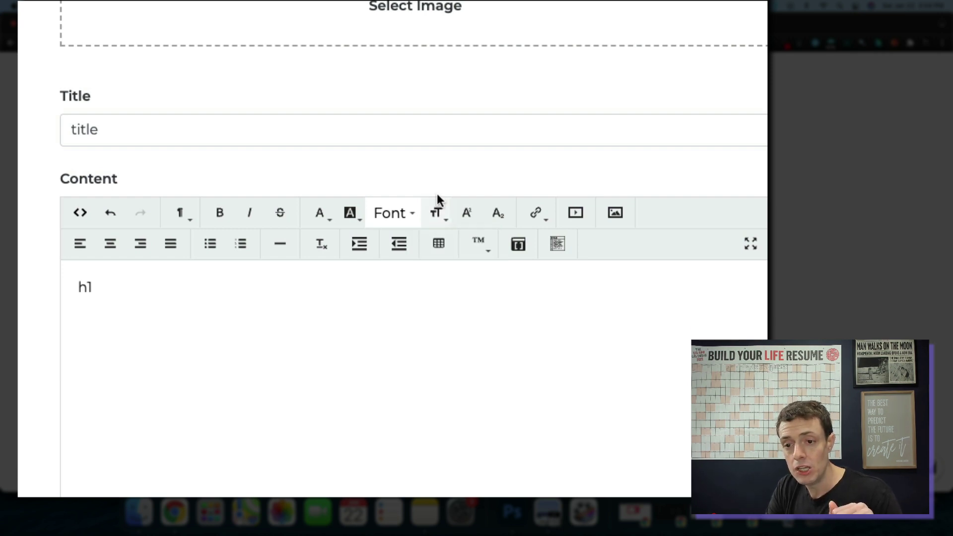
{"action": "scroll", "coordinate": [437, 219], "scroll_direction": "up", "scroll_amount": 1}
{"action": "left_click", "coordinate": [435, 241]}
{"action": "left_click", "coordinate": [347, 350]}
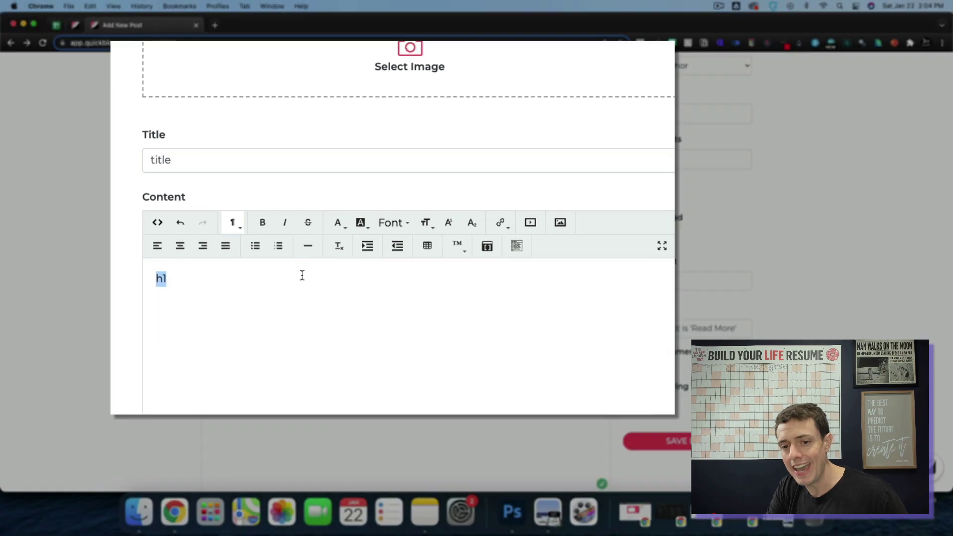
{"action": "key", "text": "BackSpace"}
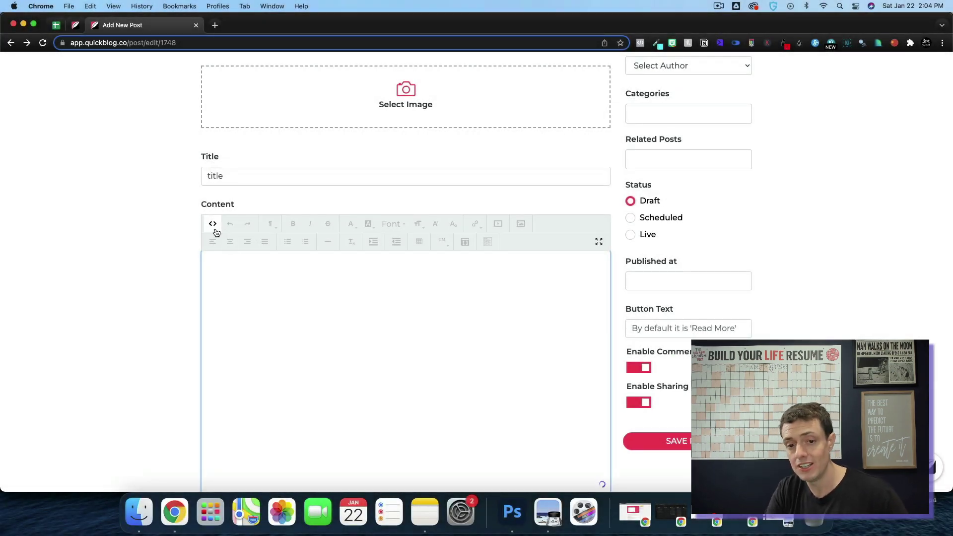
{"action": "left_click", "coordinate": [465, 243]}
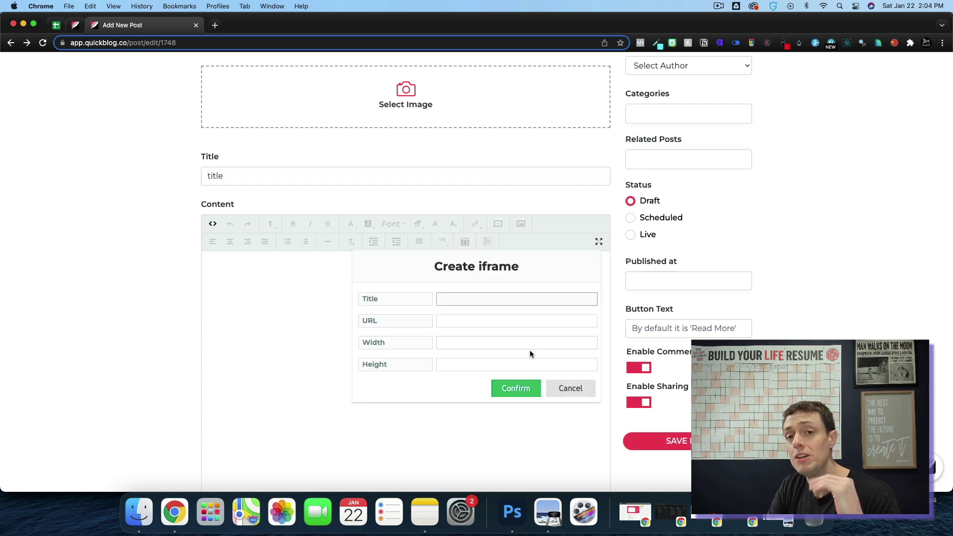
{"action": "left_click", "coordinate": [568, 388]}
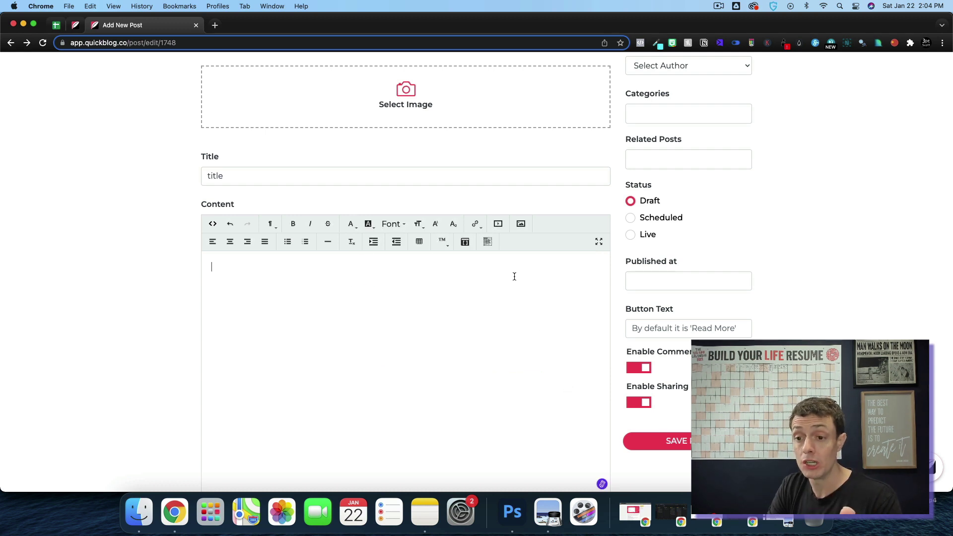
{"action": "left_click", "coordinate": [486, 242]}
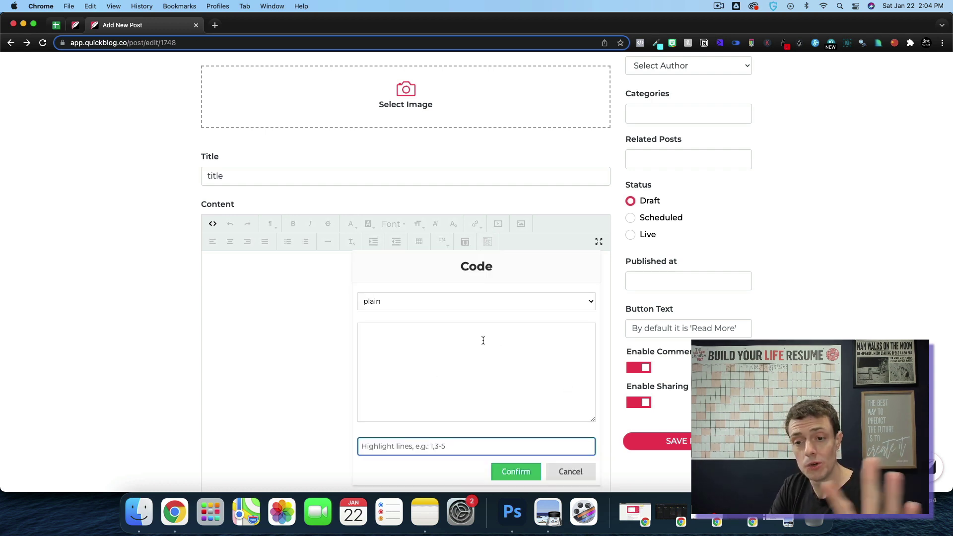
{"action": "scroll", "coordinate": [482, 341], "scroll_direction": "down", "scroll_amount": 2}
{"action": "left_click", "coordinate": [466, 253]}
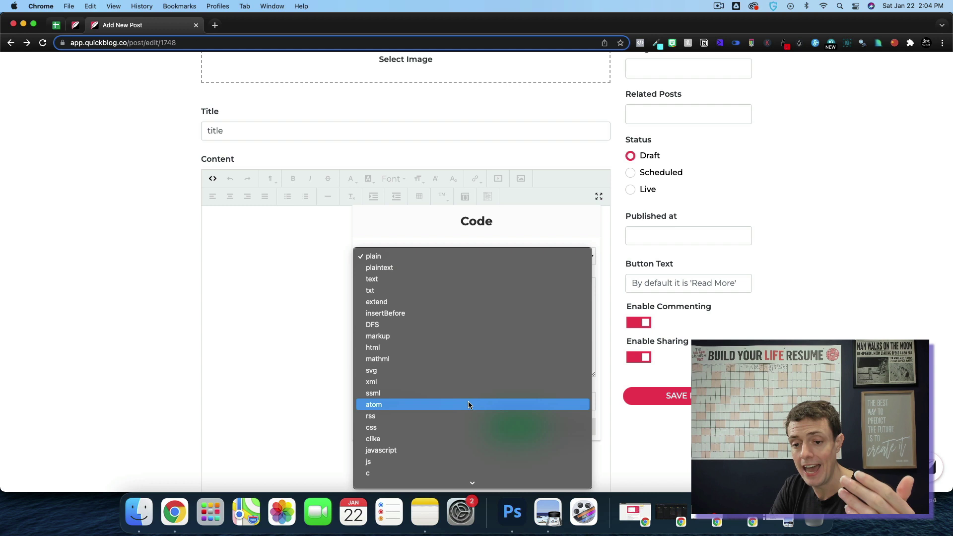
{"action": "scroll", "coordinate": [468, 404], "scroll_direction": "down", "scroll_amount": 3}
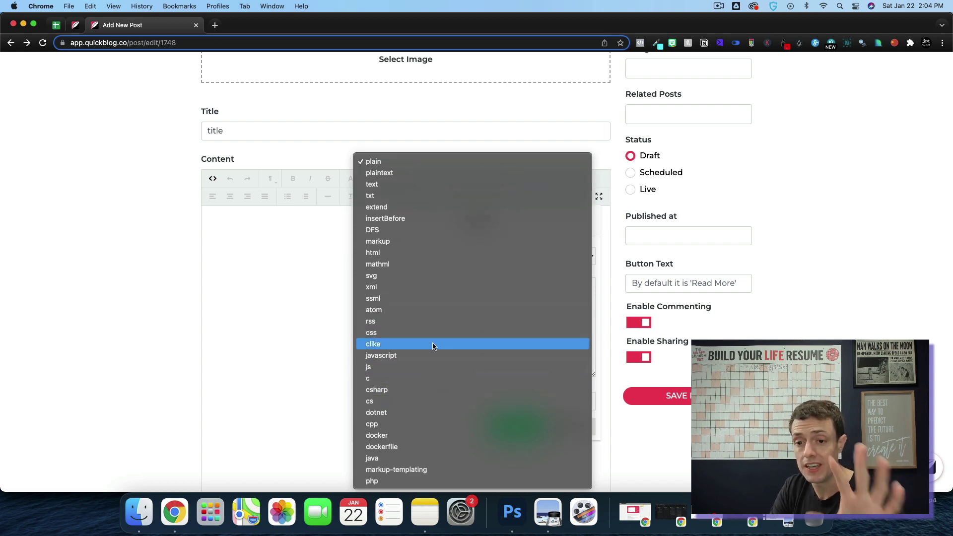
{"action": "left_click", "coordinate": [294, 281]}
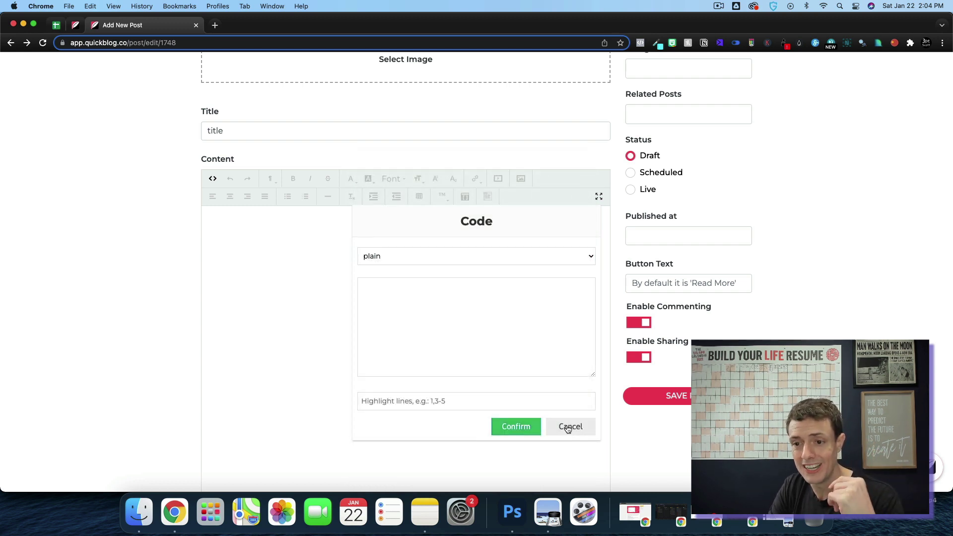
{"action": "left_click", "coordinate": [569, 427]}
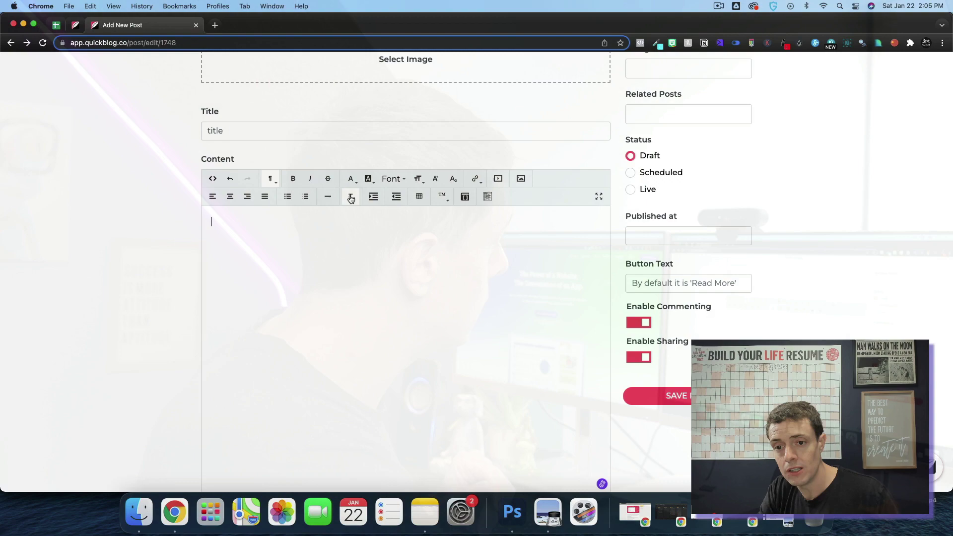
{"action": "scroll", "coordinate": [351, 198], "scroll_direction": "up", "scroll_amount": 2}
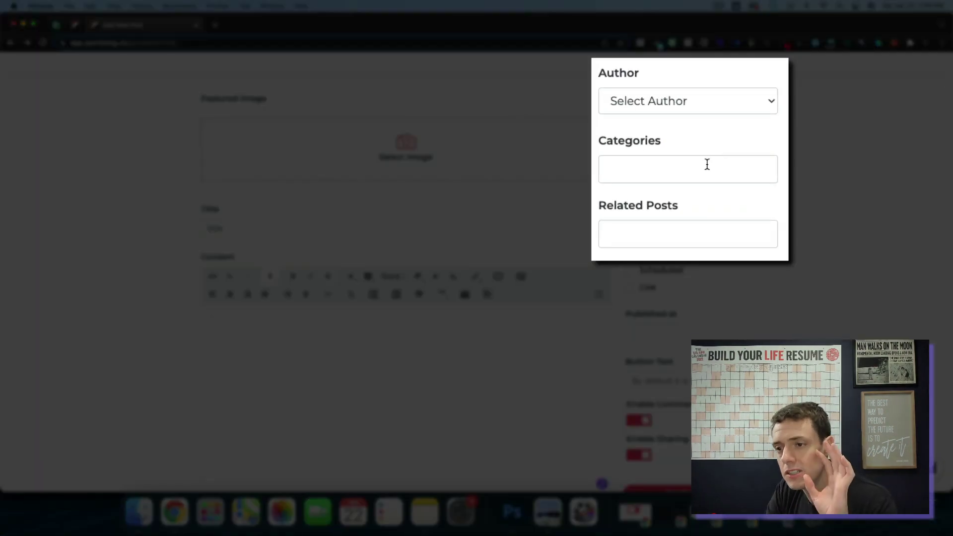
{"action": "scroll", "coordinate": [682, 222], "scroll_direction": "down", "scroll_amount": 3}
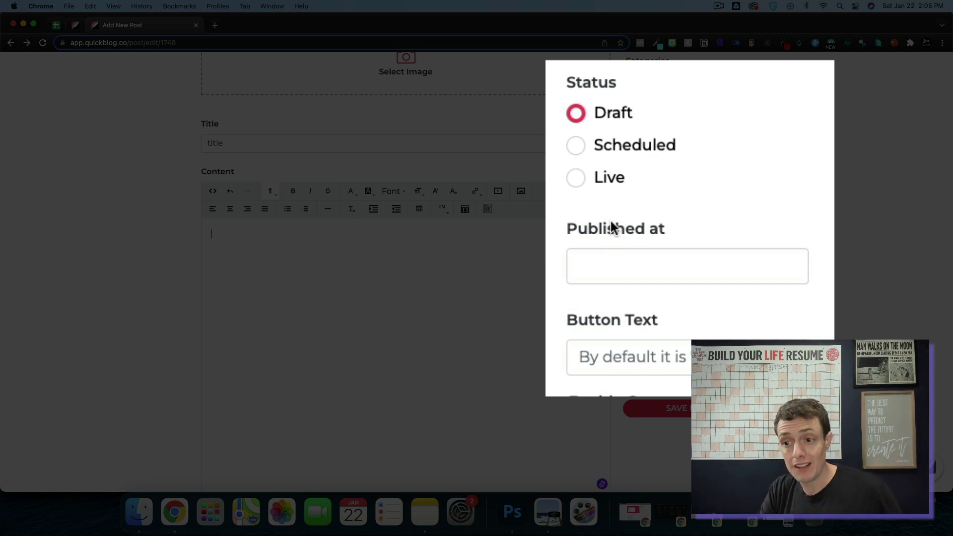
{"action": "scroll", "coordinate": [612, 227], "scroll_direction": "down", "scroll_amount": 2}
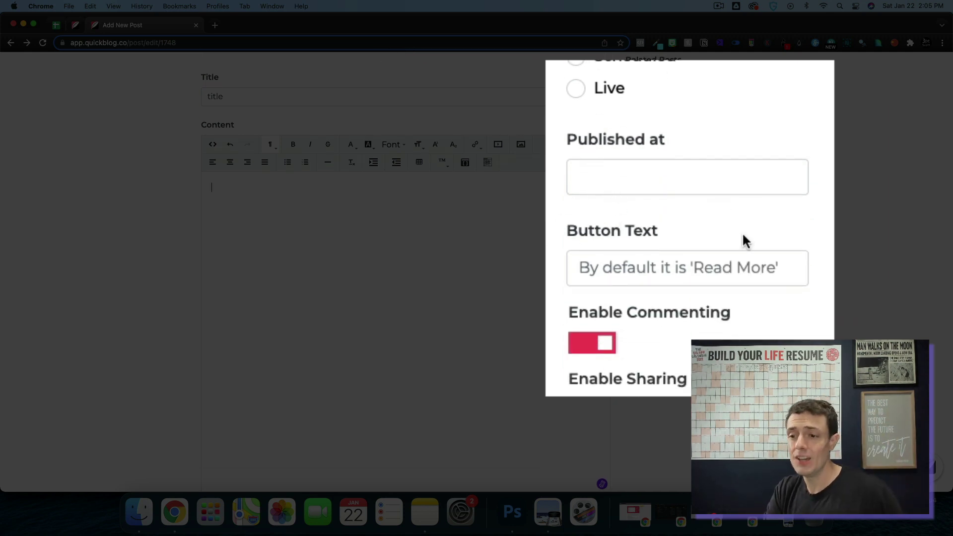
{"action": "scroll", "coordinate": [742, 236], "scroll_direction": "down", "scroll_amount": 3}
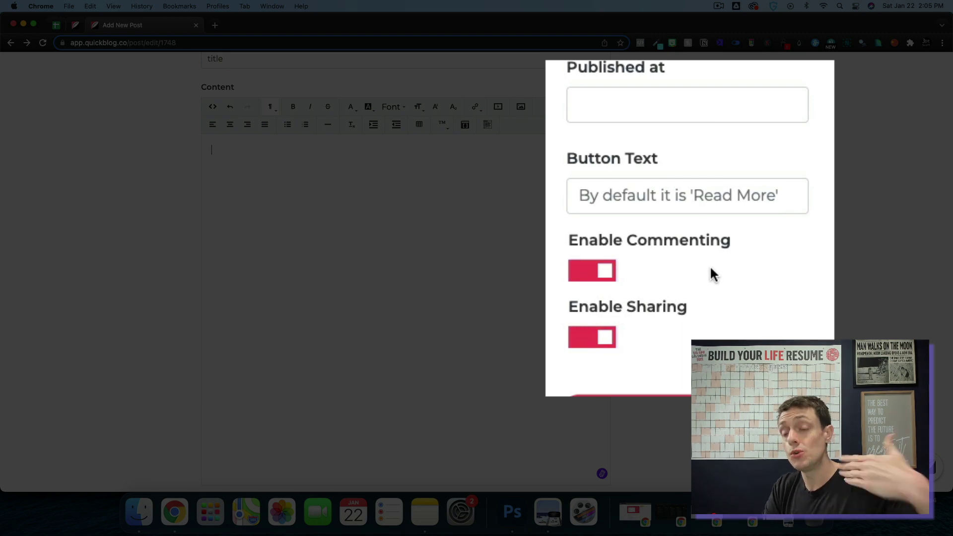
{"action": "scroll", "coordinate": [729, 207], "scroll_direction": "down", "scroll_amount": 5}
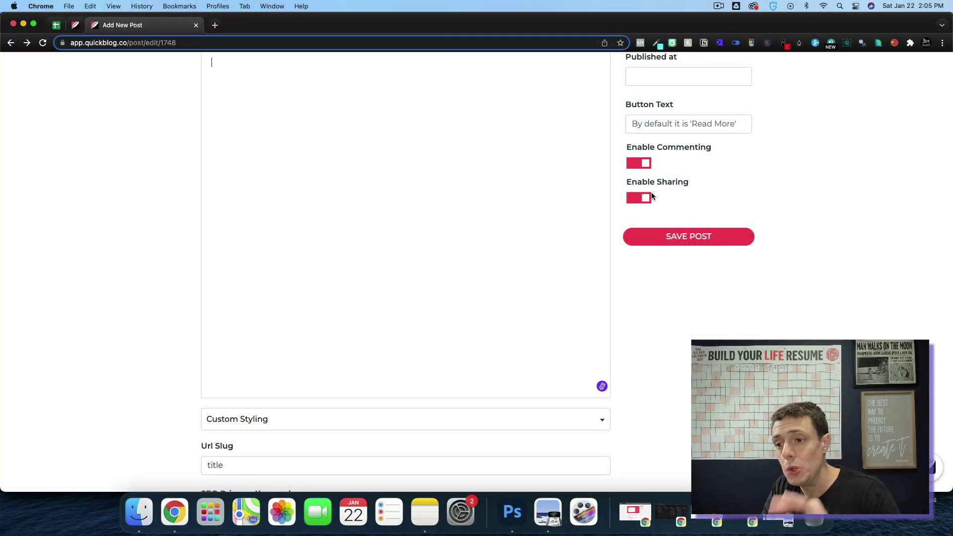
{"action": "scroll", "coordinate": [651, 195], "scroll_direction": "down", "scroll_amount": 2}
{"action": "left_click_drag", "start_coordinate": [651, 196], "coordinate": [691, 93]}
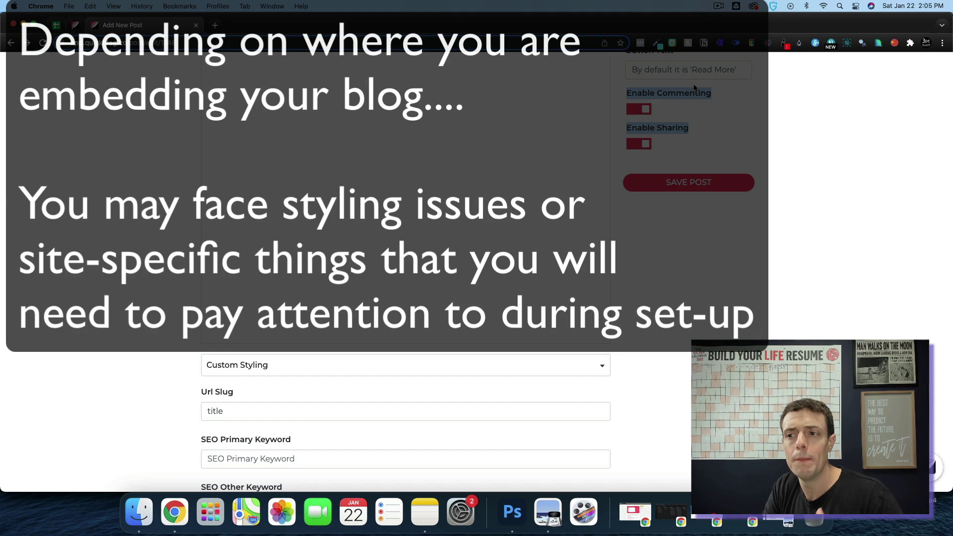
{"action": "left_click", "coordinate": [692, 149]}
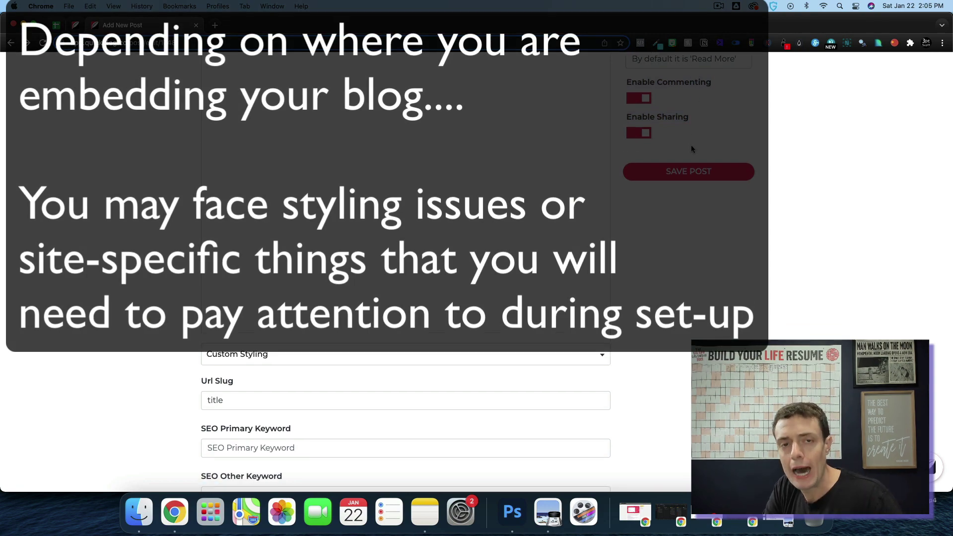
{"action": "left_click", "coordinate": [270, 199]}
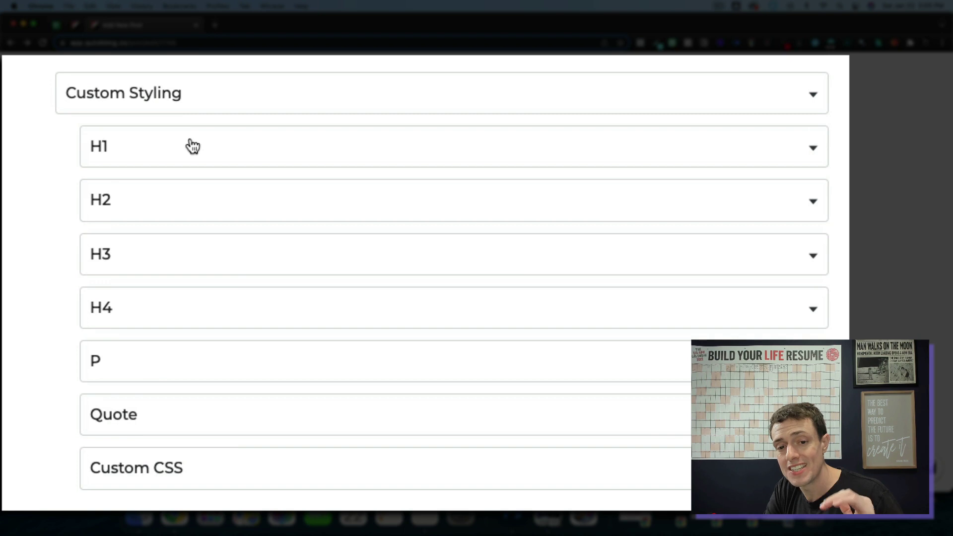
{"action": "left_click", "coordinate": [192, 147]}
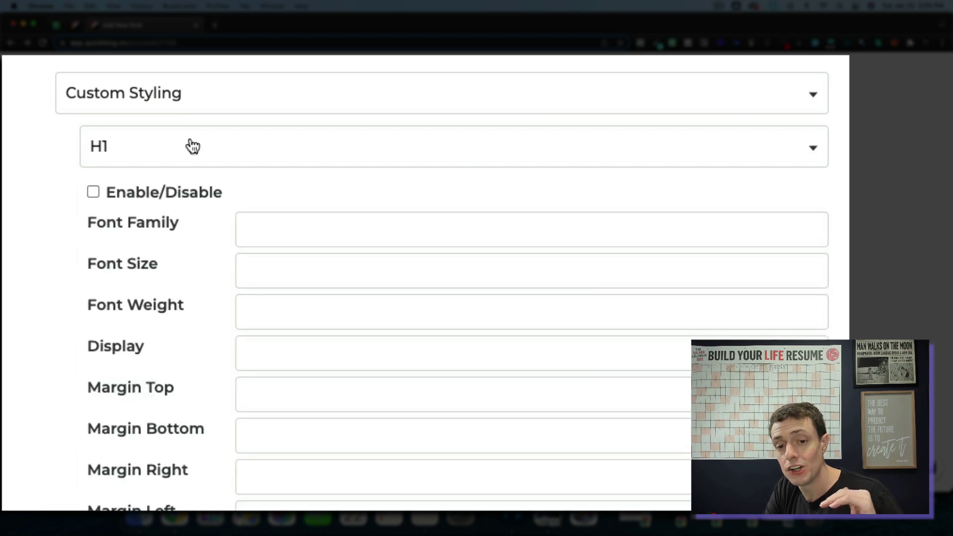
{"action": "scroll", "coordinate": [261, 227], "scroll_direction": "down", "scroll_amount": 5}
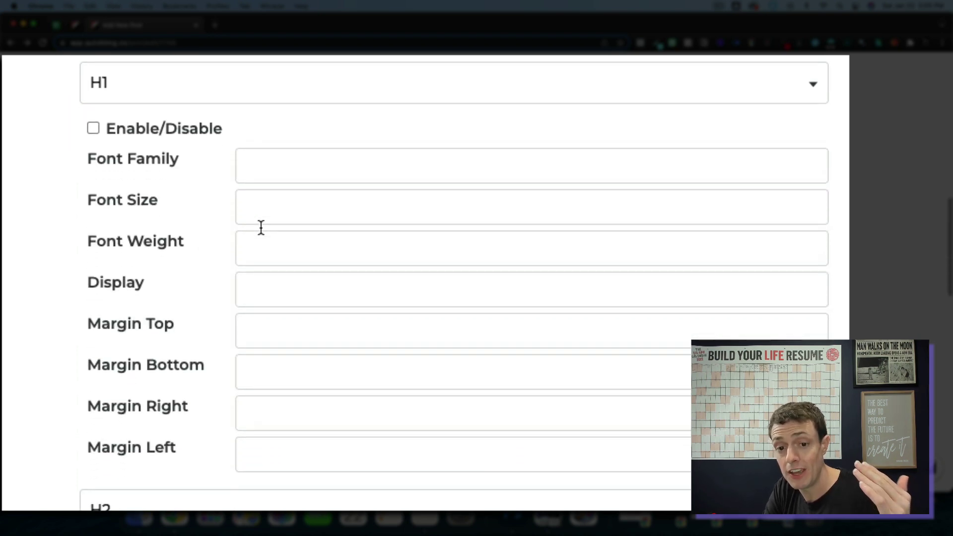
{"action": "scroll", "coordinate": [222, 146], "scroll_direction": "down", "scroll_amount": 7}
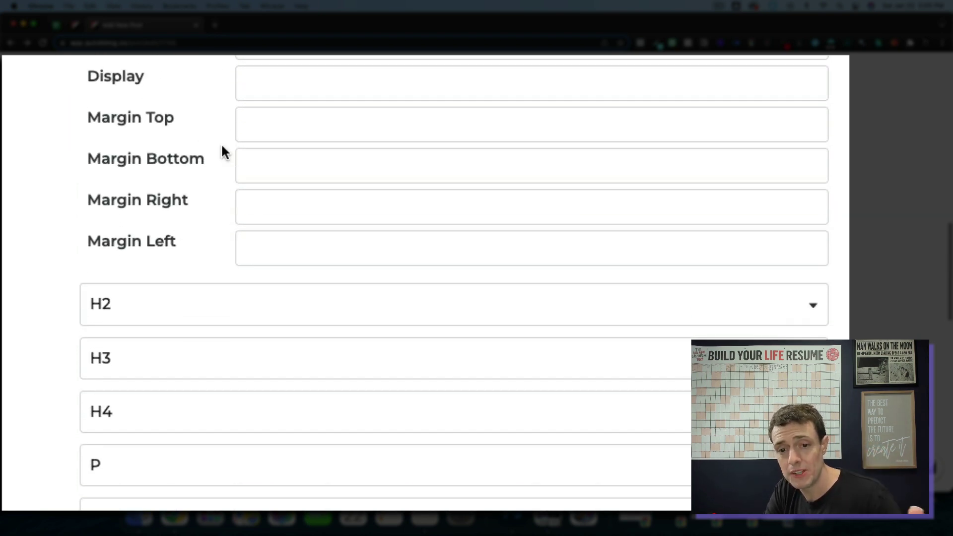
{"action": "scroll", "coordinate": [221, 148], "scroll_direction": "down", "scroll_amount": 10}
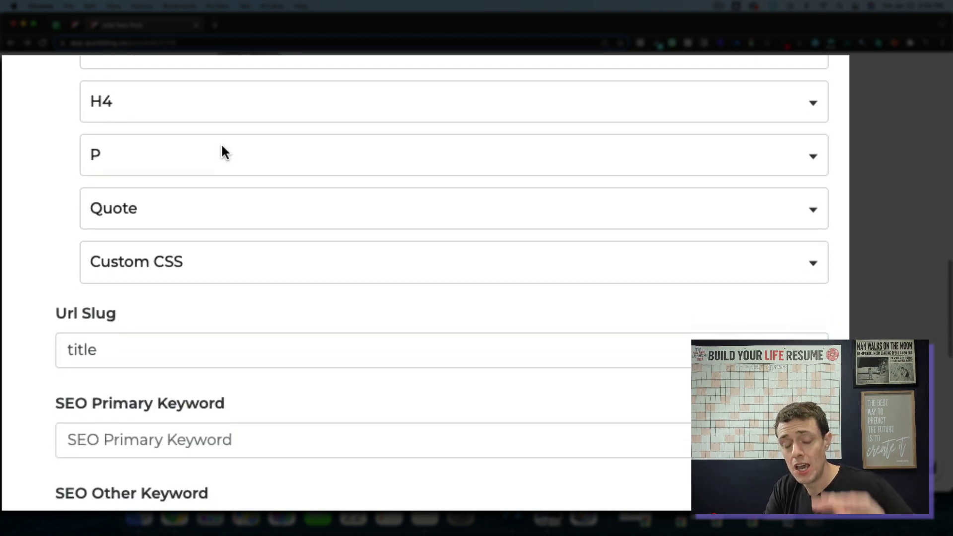
{"action": "left_click", "coordinate": [229, 258]}
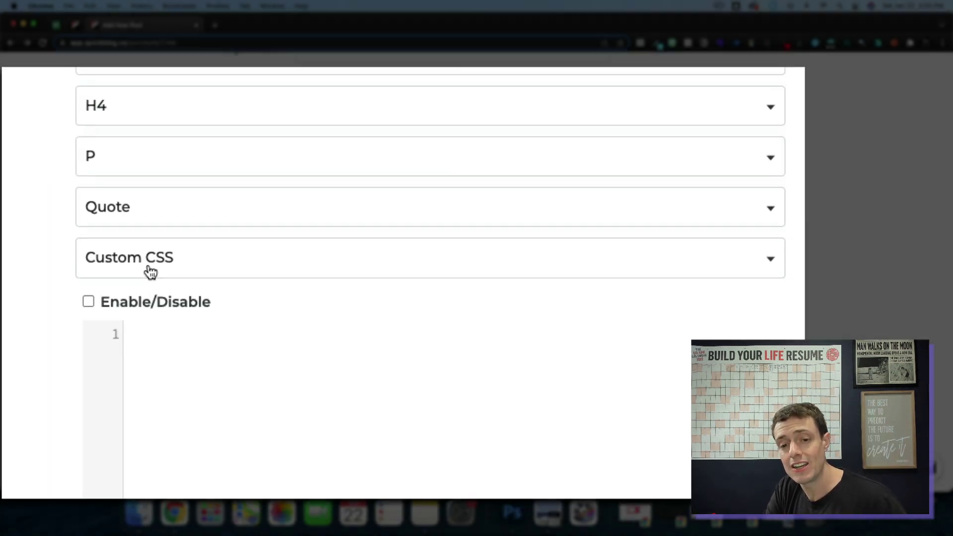
{"action": "left_click", "coordinate": [150, 259]}
{"action": "scroll", "coordinate": [154, 267], "scroll_direction": "up", "scroll_amount": 10}
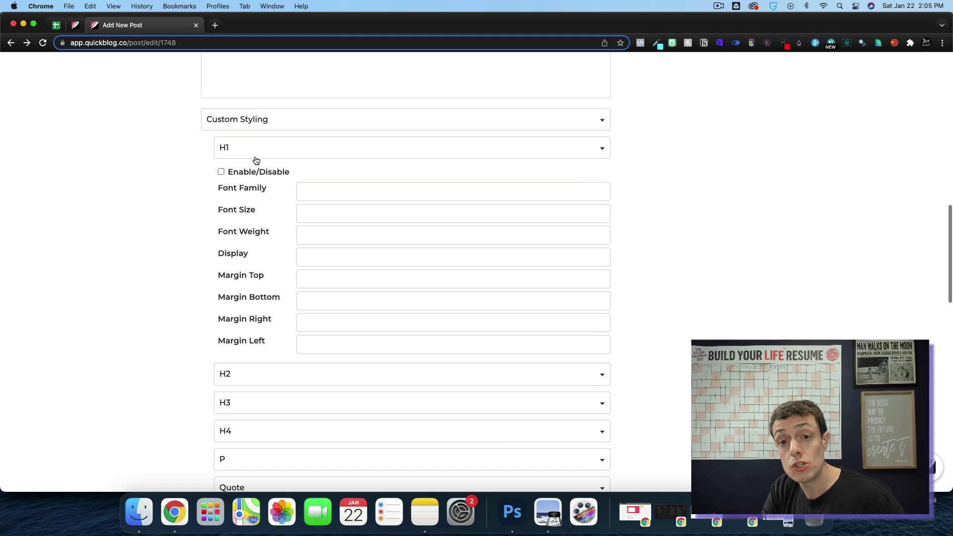
{"action": "left_click", "coordinate": [254, 149]}
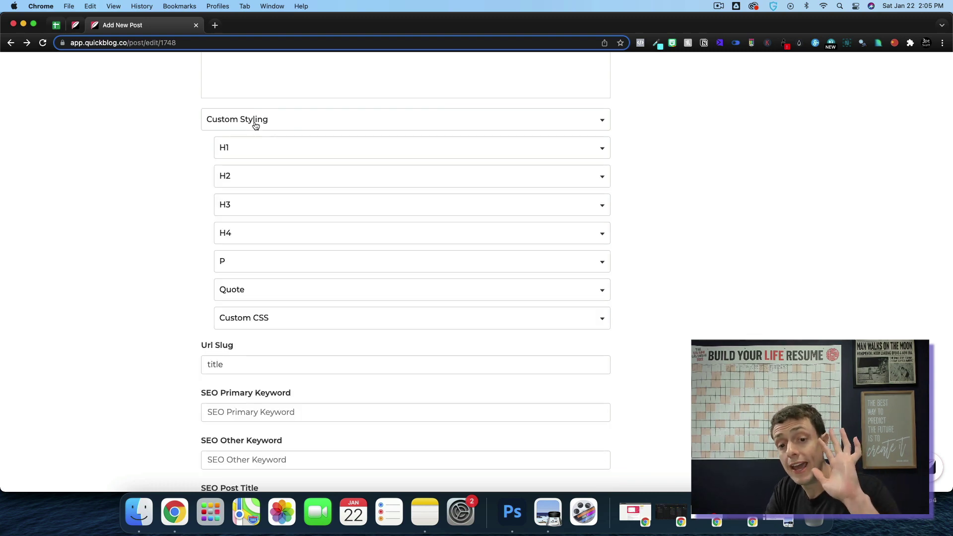
{"action": "left_click", "coordinate": [255, 123]}
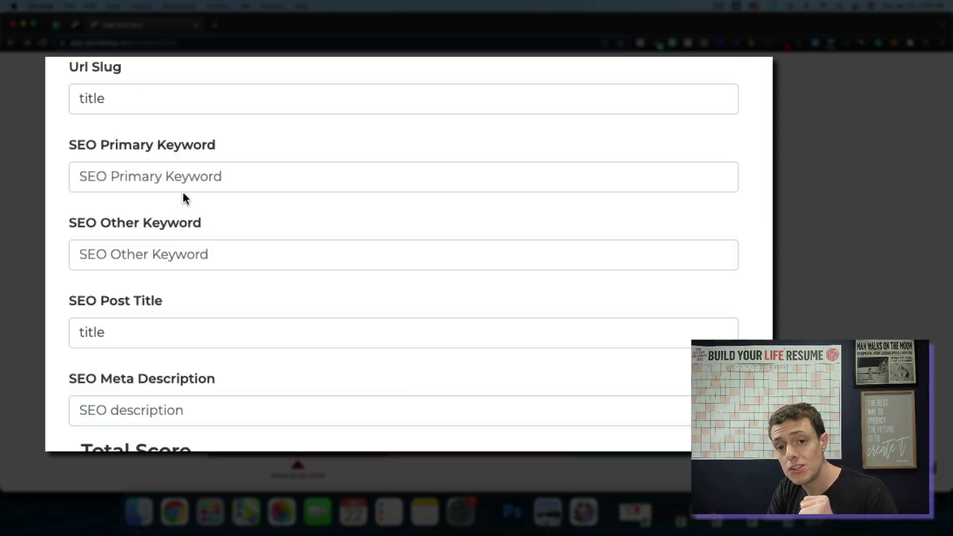
{"action": "scroll", "coordinate": [149, 97], "scroll_direction": "down", "scroll_amount": 5}
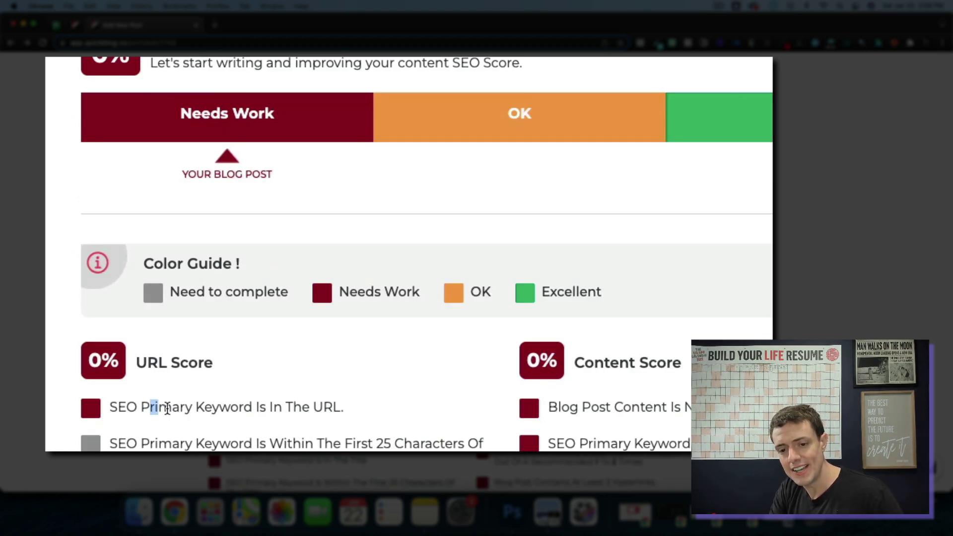
{"action": "left_click", "coordinate": [400, 413]}
{"action": "scroll", "coordinate": [400, 413], "scroll_direction": "up", "scroll_amount": 6}
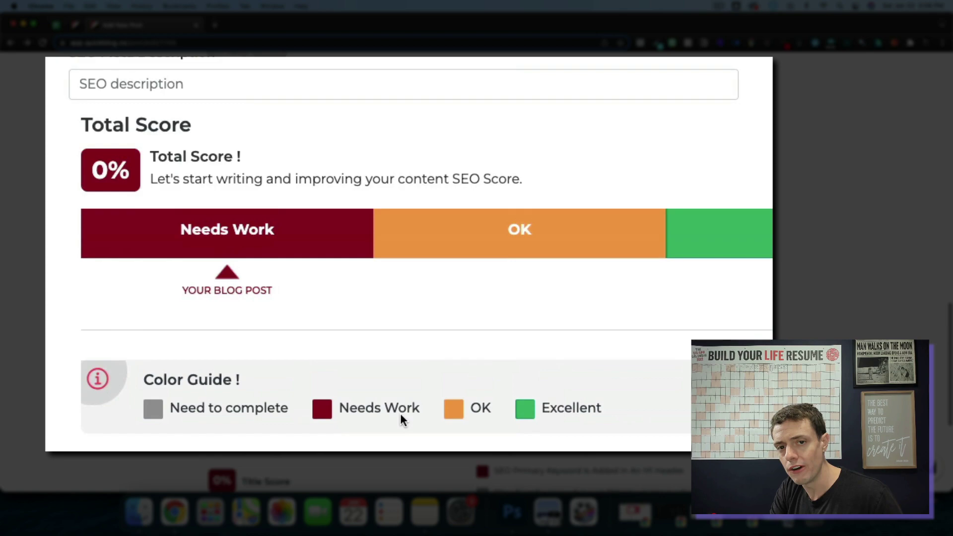
{"action": "scroll", "coordinate": [304, 331], "scroll_direction": "down", "scroll_amount": 2}
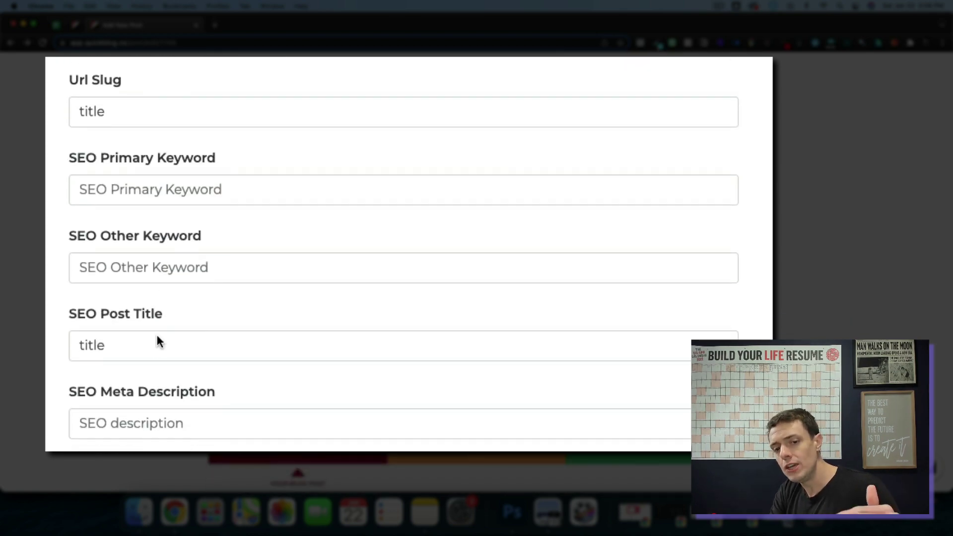
{"action": "scroll", "coordinate": [157, 350], "scroll_direction": "down", "scroll_amount": 8}
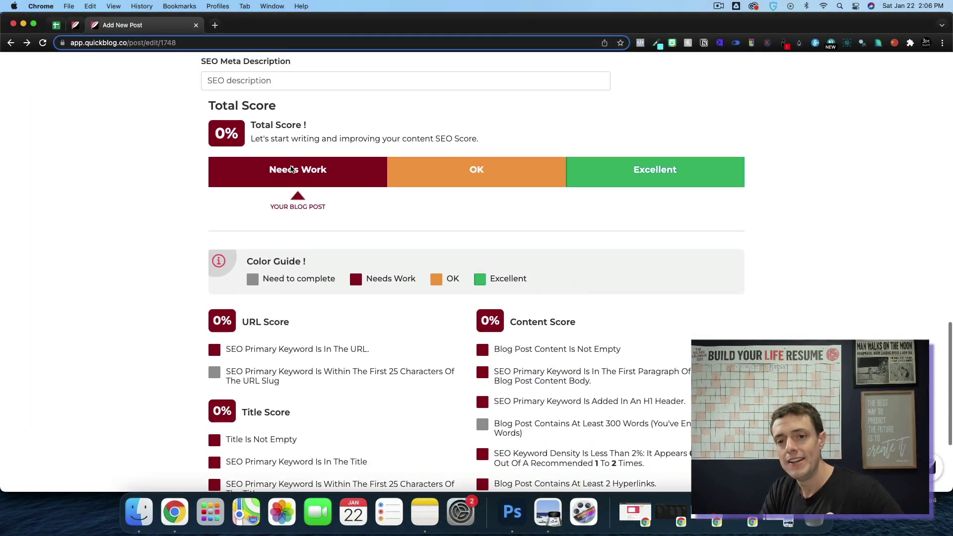
{"action": "scroll", "coordinate": [290, 165], "scroll_direction": "down", "scroll_amount": 3}
{"action": "scroll", "coordinate": [291, 165], "scroll_direction": "up", "scroll_amount": 2}
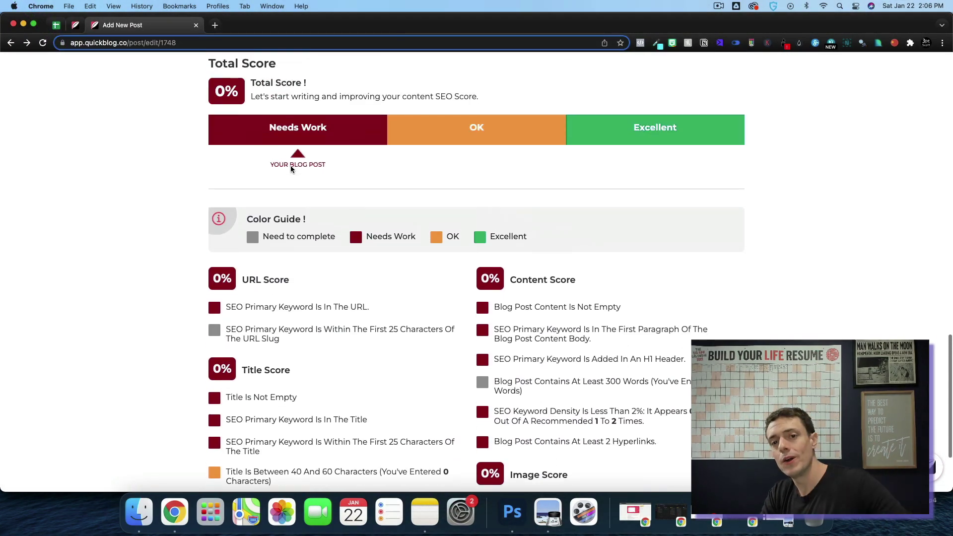
{"action": "scroll", "coordinate": [290, 166], "scroll_direction": "down", "scroll_amount": 4}
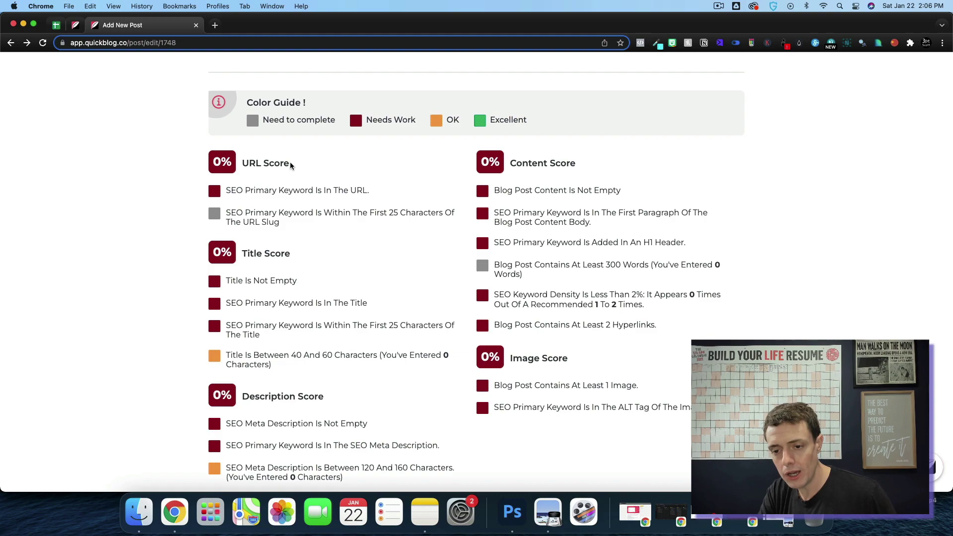
{"action": "scroll", "coordinate": [290, 165], "scroll_direction": "up", "scroll_amount": 10}
{"action": "scroll", "coordinate": [291, 165], "scroll_direction": "down", "scroll_amount": 8}
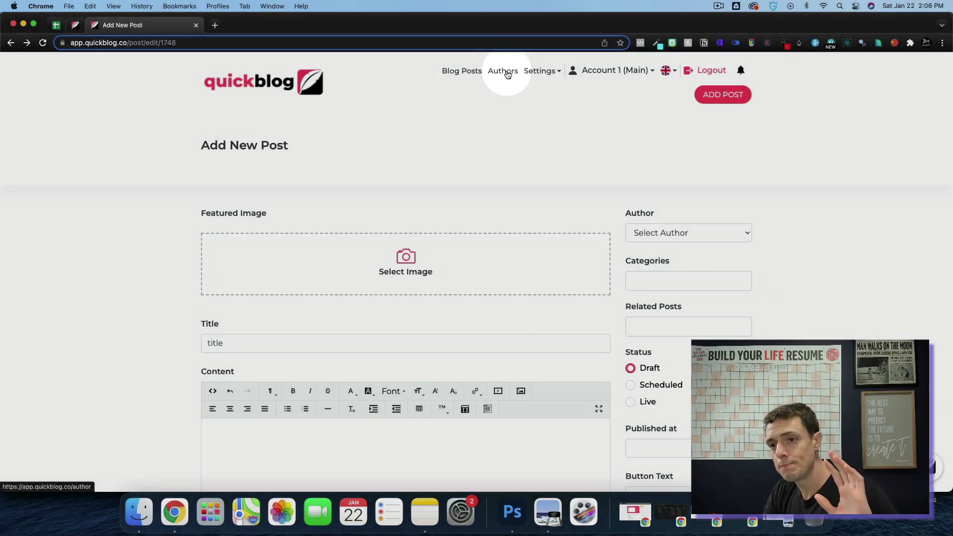
- Visit Authors, then copy the blog's script embed code from Blog Settings for Tapps
{"action": "left_click", "coordinate": [502, 71]}
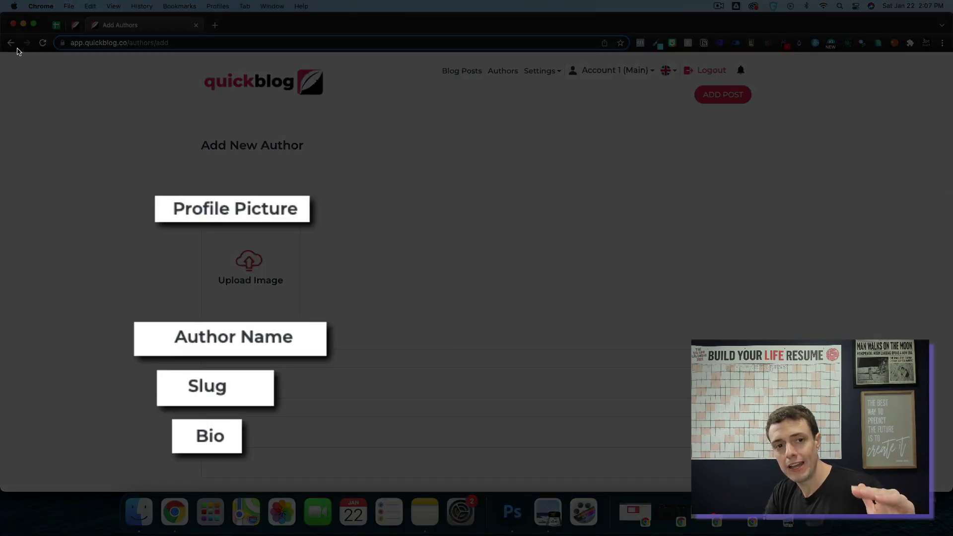
{"action": "left_click", "coordinate": [11, 43]}
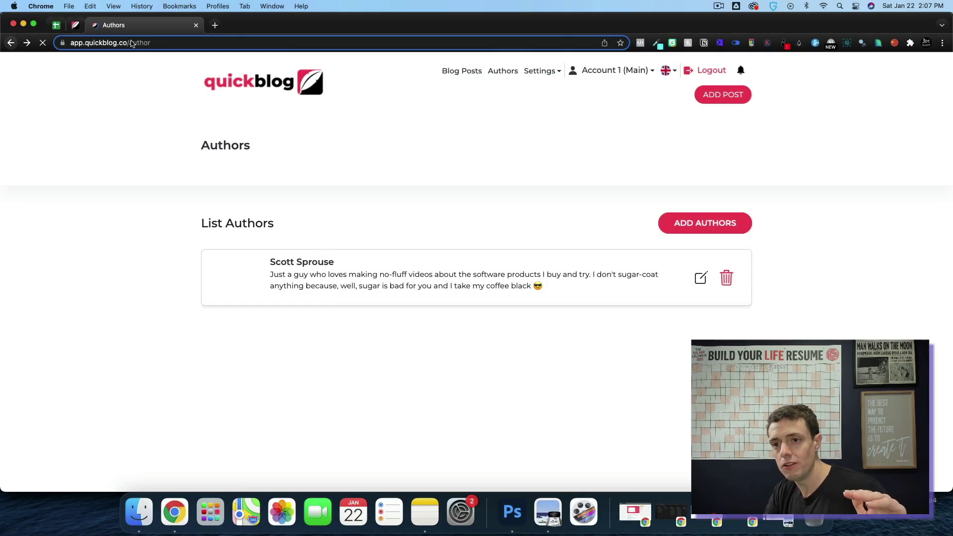
{"action": "left_click", "coordinate": [544, 72]}
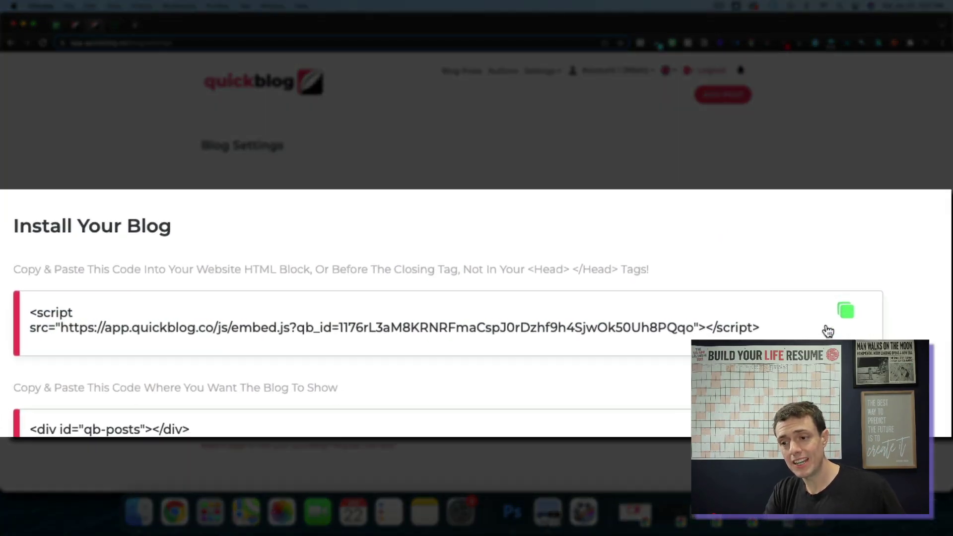
{"action": "left_click", "coordinate": [727, 311]}
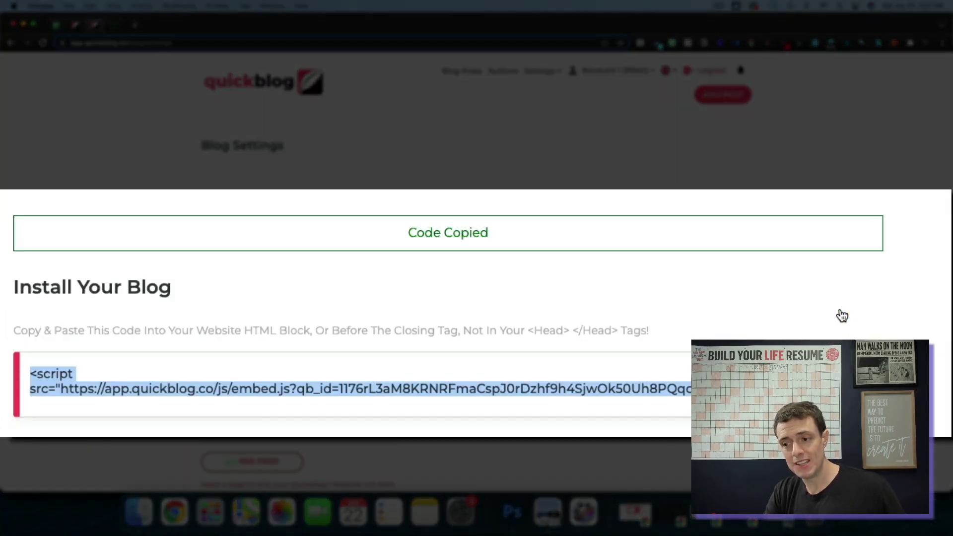
{"action": "left_click", "coordinate": [120, 34]}
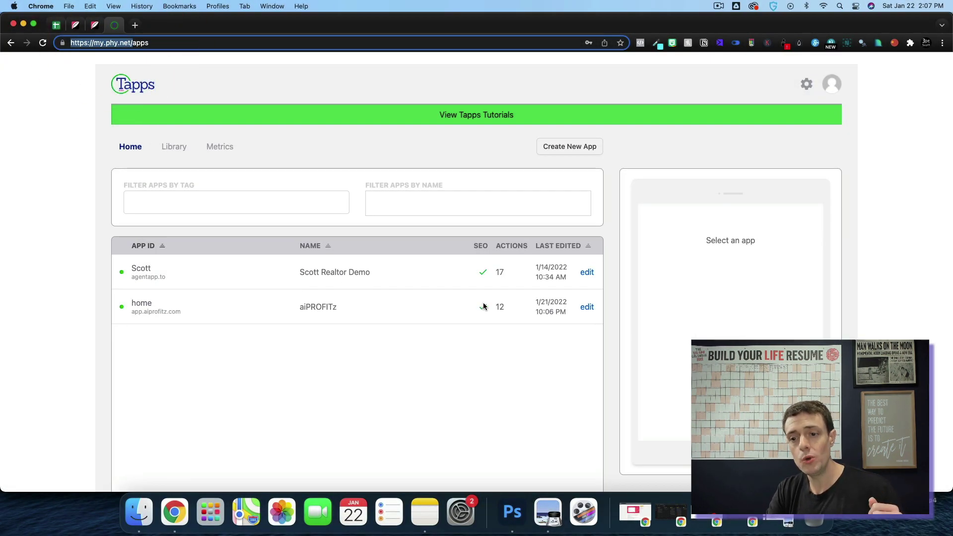
- Add an HTML Widget action to the aiPROFITz app with Quickblog's script and div embed code
{"action": "left_click", "coordinate": [585, 308]}
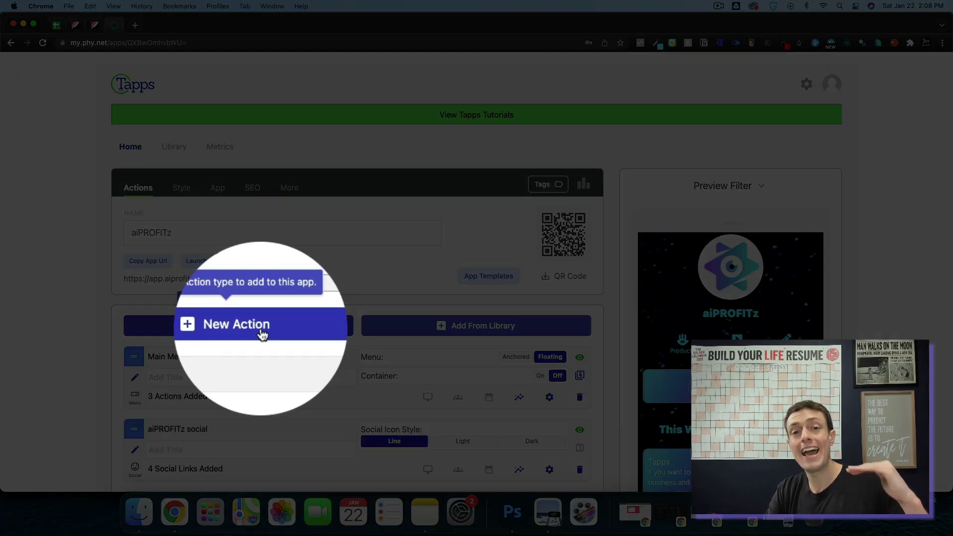
{"action": "left_click", "coordinate": [258, 326]}
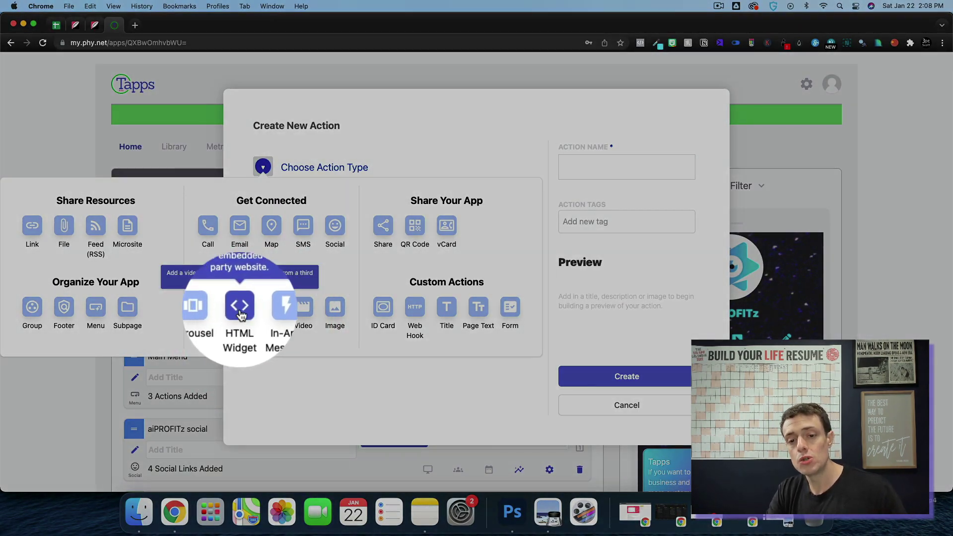
{"action": "left_click", "coordinate": [240, 309]}
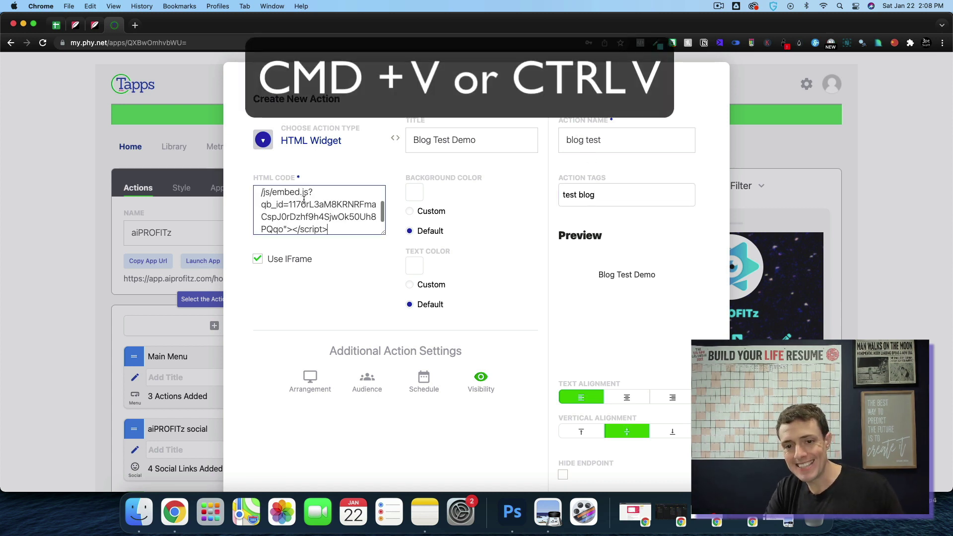
{"action": "key", "text": "Return"}
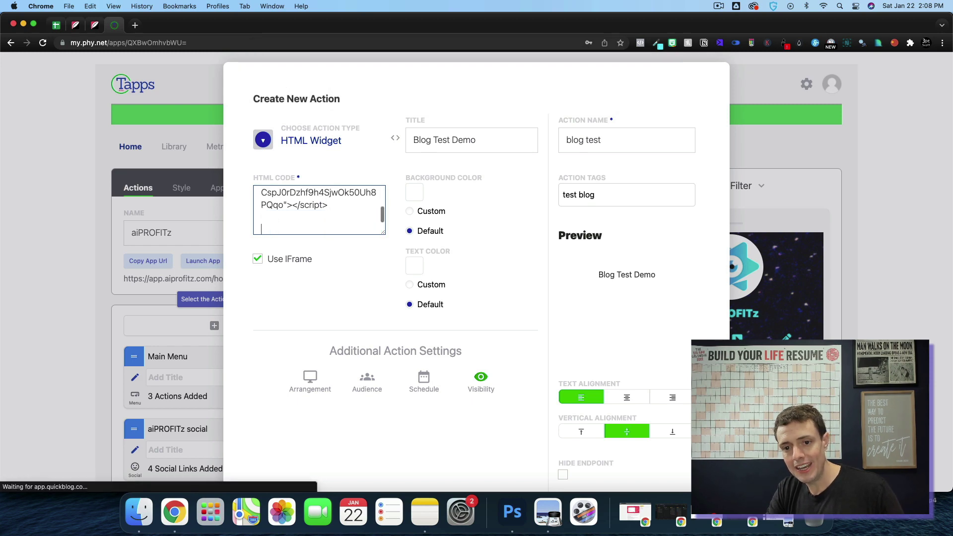
{"action": "left_click", "coordinate": [94, 26]}
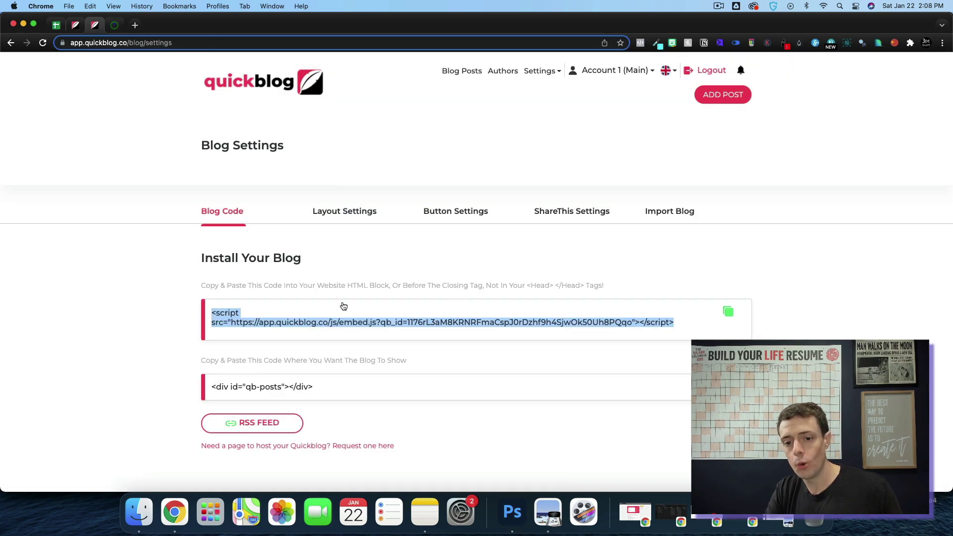
{"action": "left_click", "coordinate": [263, 386]}
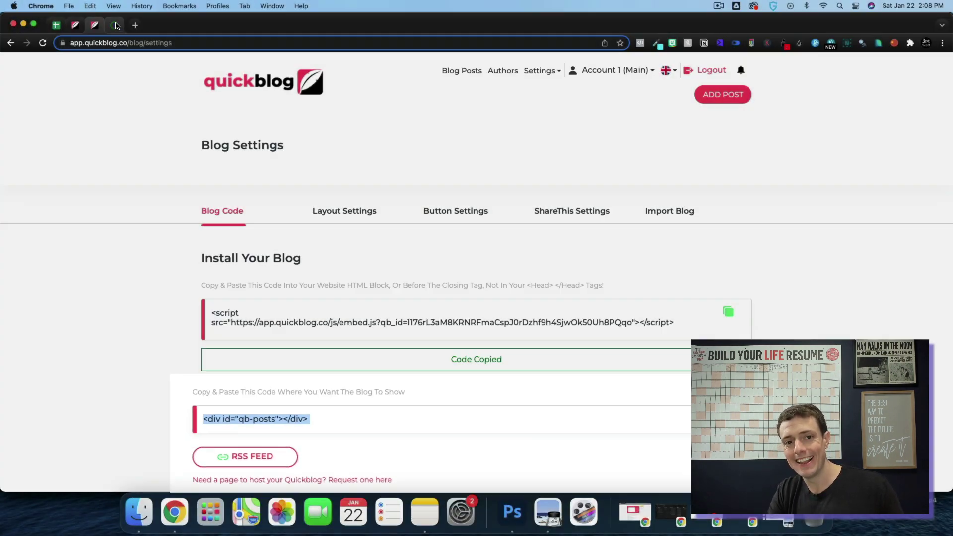
{"action": "left_click", "coordinate": [114, 25]}
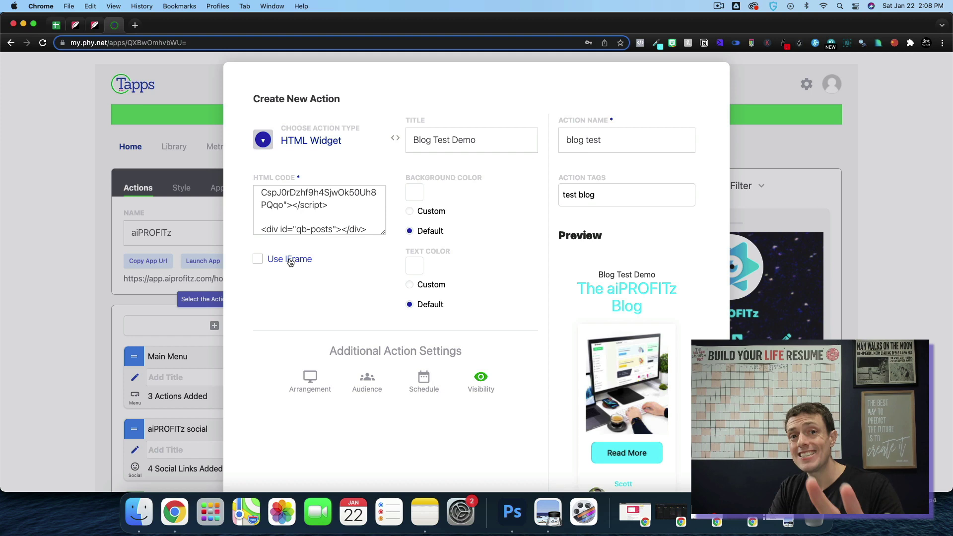
- Create the 'blog test' action and check the embedded blog posts in the app preview
{"action": "scroll", "coordinate": [305, 281], "scroll_direction": "down", "scroll_amount": 5}
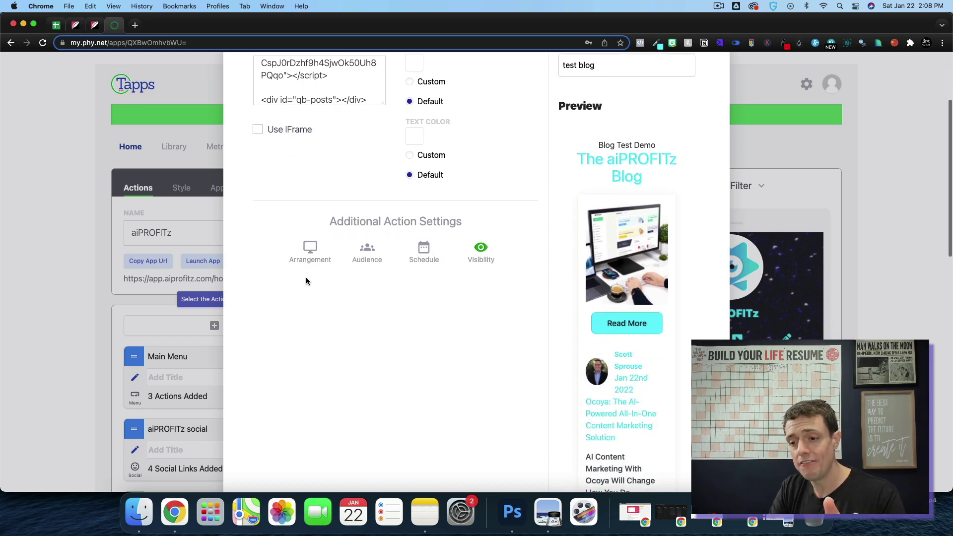
{"action": "scroll", "coordinate": [672, 425], "scroll_direction": "down", "scroll_amount": 15}
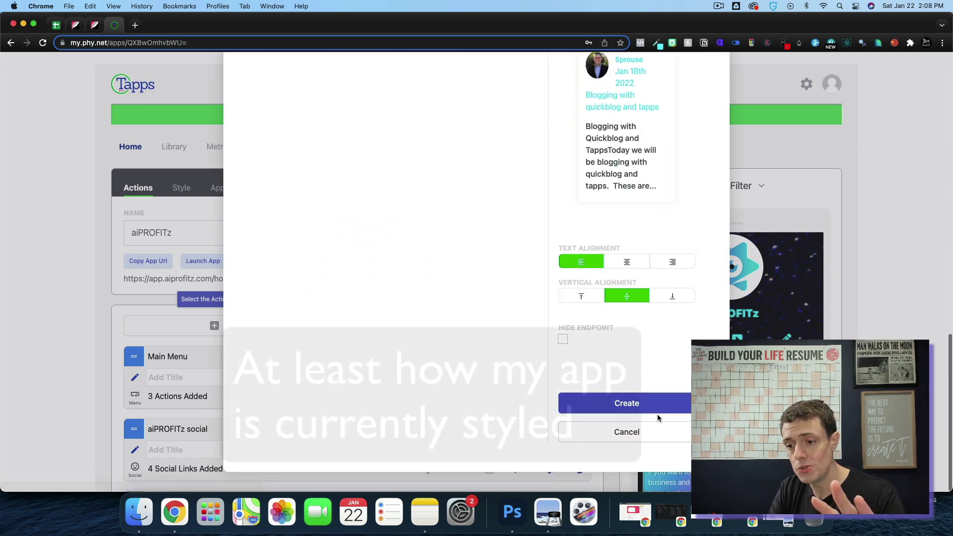
{"action": "left_click", "coordinate": [678, 399]}
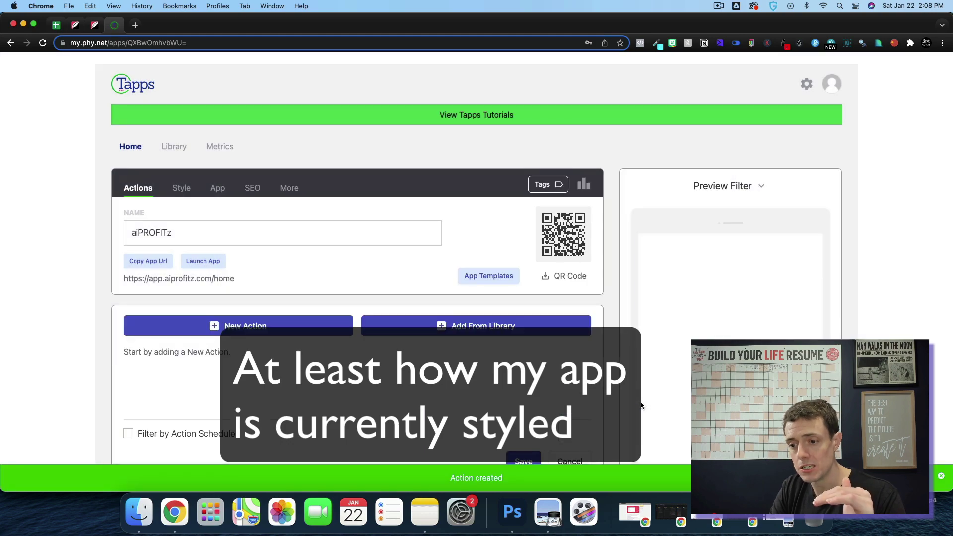
{"action": "scroll", "coordinate": [677, 400], "scroll_direction": "down", "scroll_amount": 10}
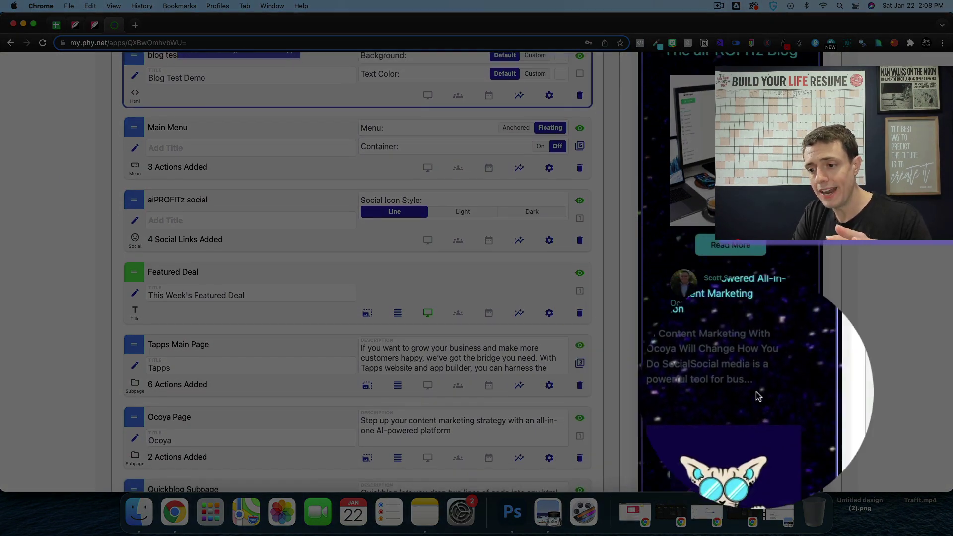
{"action": "left_click_drag", "start_coordinate": [755, 391], "coordinate": [724, 351]}
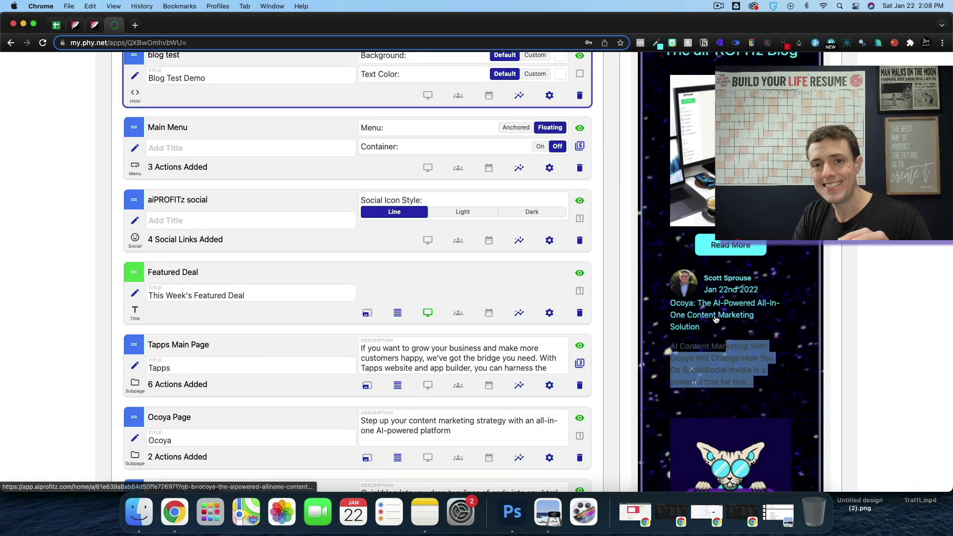
- Review Quickblog's Layout Settings: America/New_York time zone, 3 posts per page, custom CSS
{"action": "left_click", "coordinate": [96, 26]}
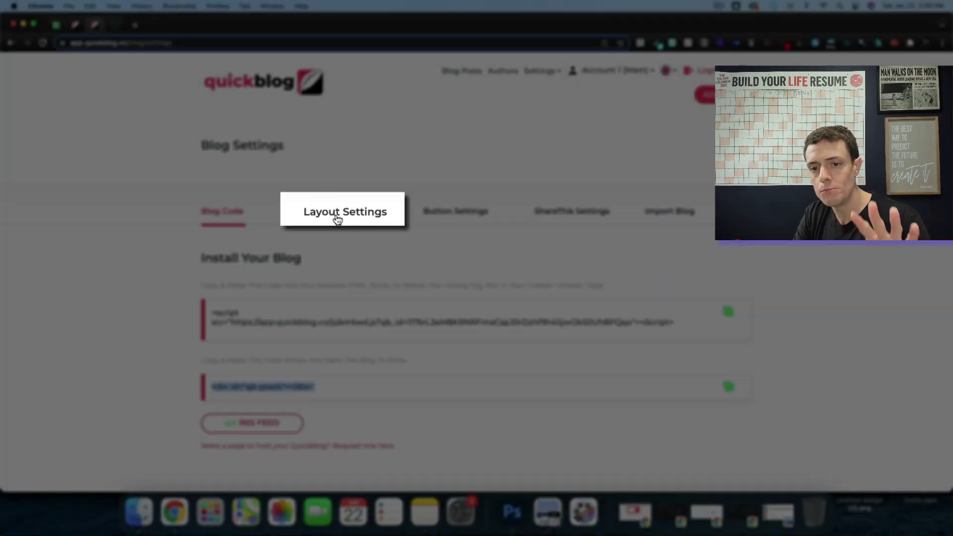
{"action": "left_click", "coordinate": [334, 218]}
{"action": "scroll", "coordinate": [340, 258], "scroll_direction": "down", "scroll_amount": 10}
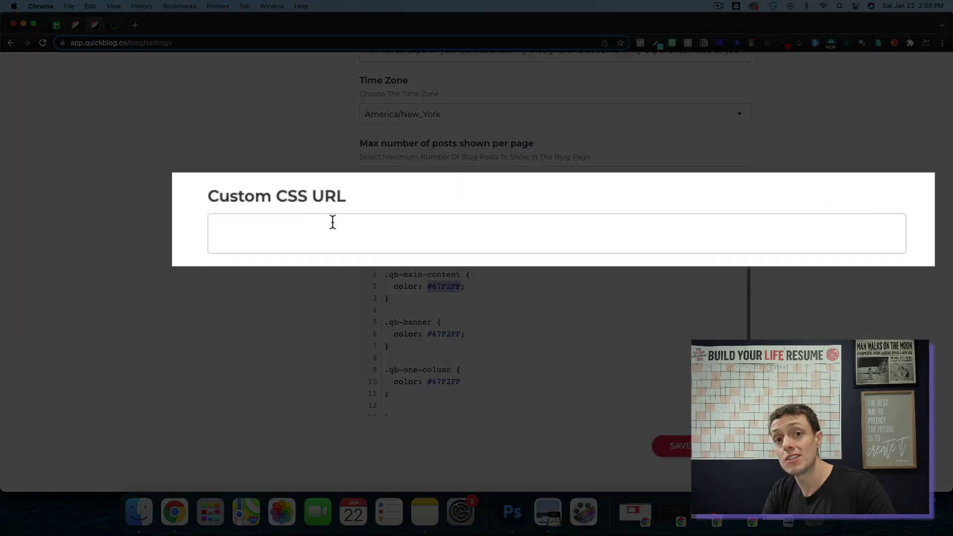
{"action": "scroll", "coordinate": [347, 223], "scroll_direction": "up", "scroll_amount": 2}
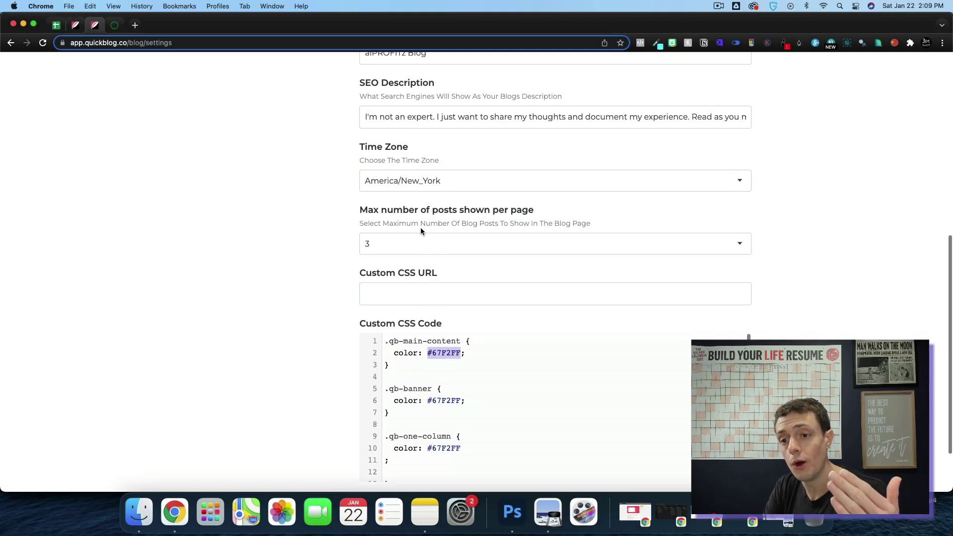
{"action": "scroll", "coordinate": [421, 227], "scroll_direction": "up", "scroll_amount": 3}
{"action": "scroll", "coordinate": [414, 241], "scroll_direction": "up", "scroll_amount": 3}
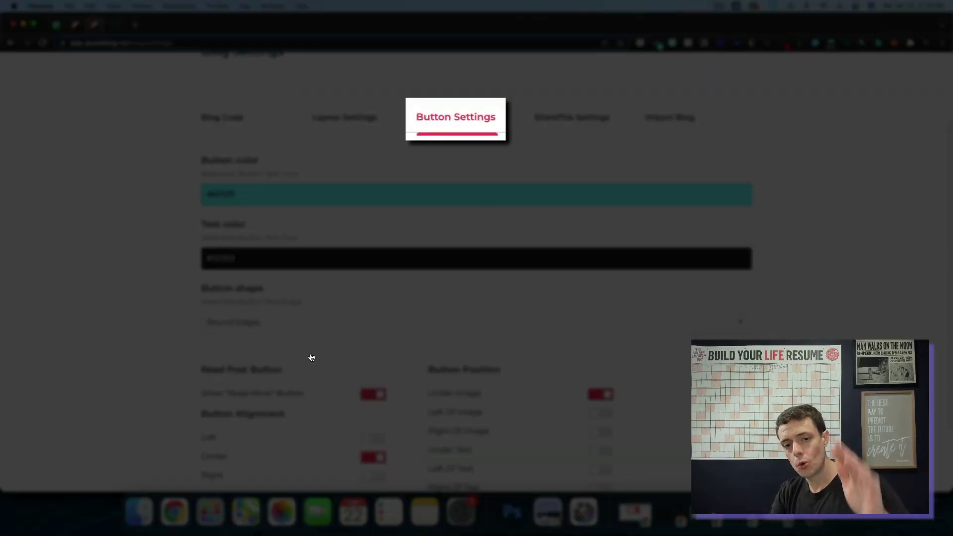
- Review Button Settings: button colour #67f2ff, text colour #131313, Round Edges
{"action": "scroll", "coordinate": [311, 357], "scroll_direction": "down", "scroll_amount": 2}
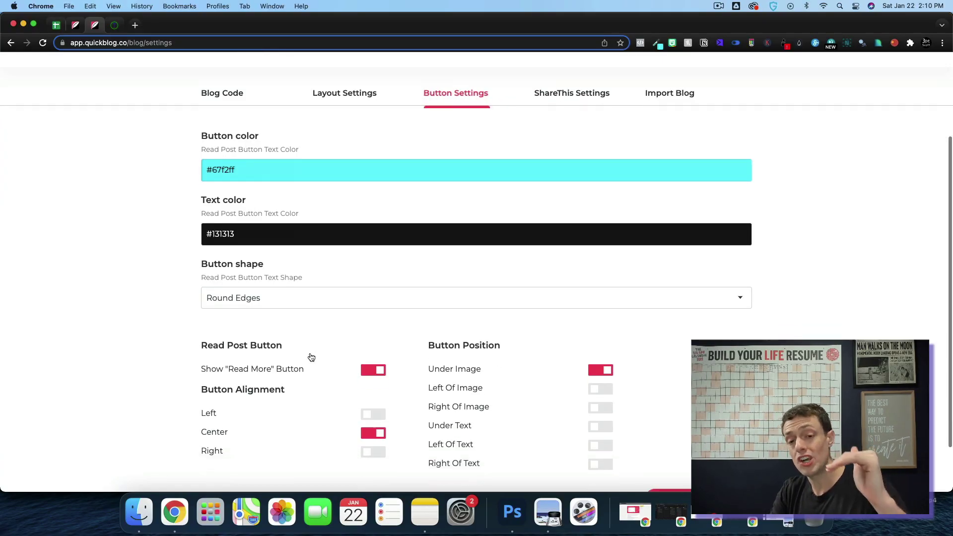
{"action": "scroll", "coordinate": [311, 357], "scroll_direction": "down", "scroll_amount": 2}
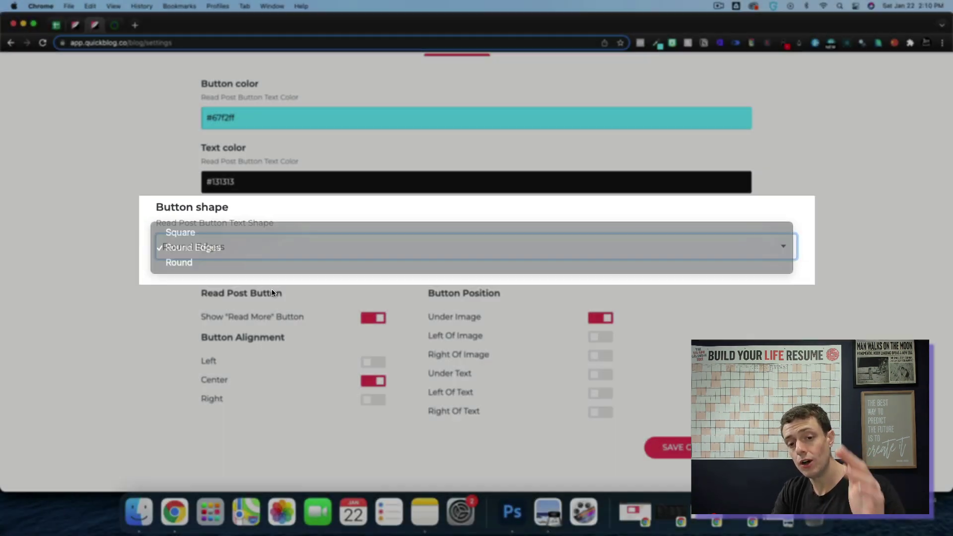
{"action": "left_click", "coordinate": [272, 289]}
{"action": "scroll", "coordinate": [546, 261], "scroll_direction": "up", "scroll_amount": 5}
- Check the ShareThis settings and property ID guide, then view the Quickblog - Test Import spreadsheet
{"action": "left_click", "coordinate": [574, 212]}
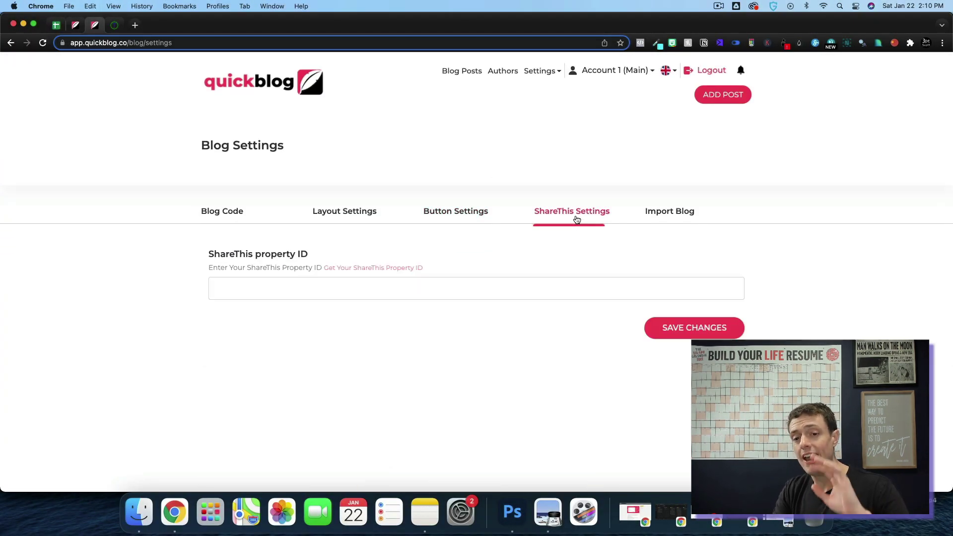
{"action": "left_click", "coordinate": [396, 268]}
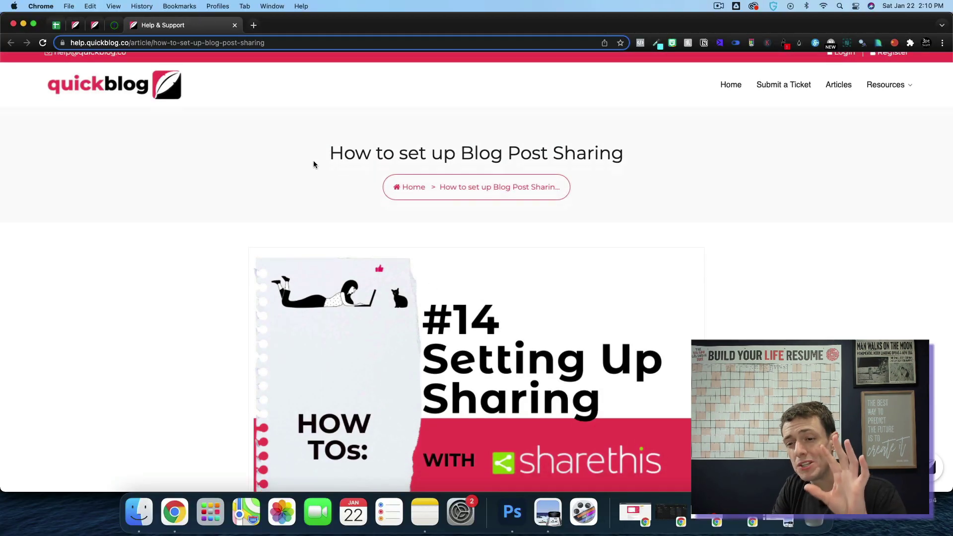
{"action": "scroll", "coordinate": [314, 160], "scroll_direction": "down", "scroll_amount": 4}
{"action": "scroll", "coordinate": [313, 165], "scroll_direction": "down", "scroll_amount": 10}
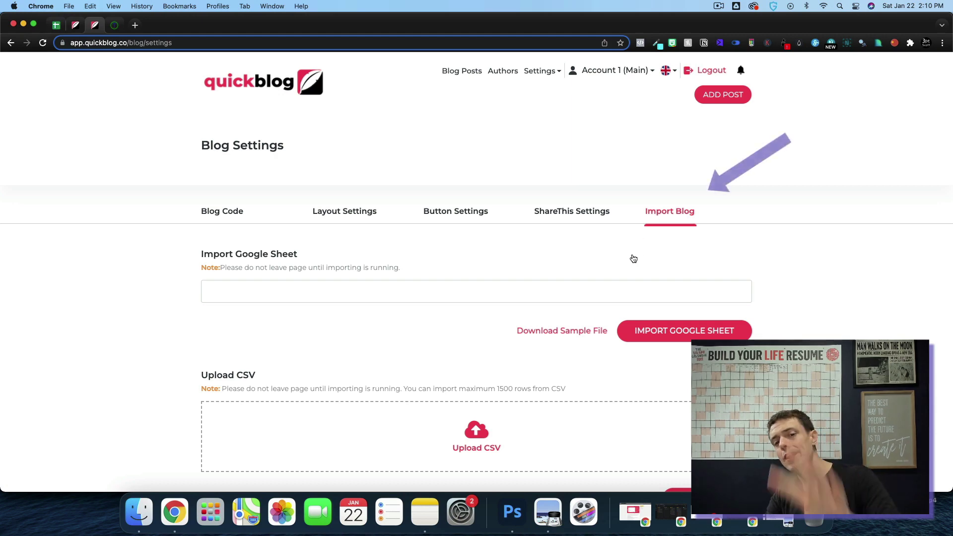
{"action": "left_click", "coordinate": [56, 26]}
{"action": "scroll", "coordinate": [261, 261], "scroll_direction": "up", "scroll_amount": 2}
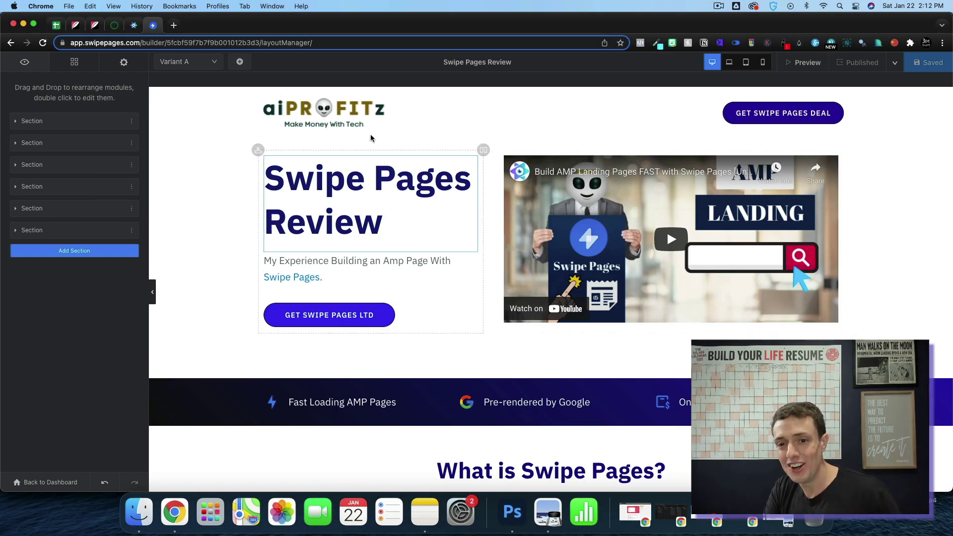
- Add a blank single-column section at the bottom of the Review page with an HTML Code module
{"action": "scroll", "coordinate": [597, 203], "scroll_direction": "down", "scroll_amount": 20}
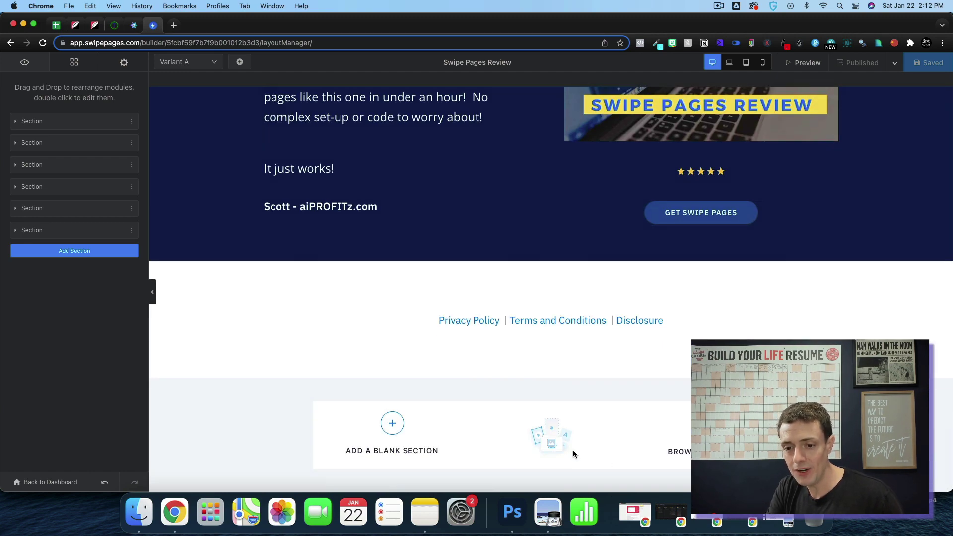
{"action": "left_click", "coordinate": [392, 424]}
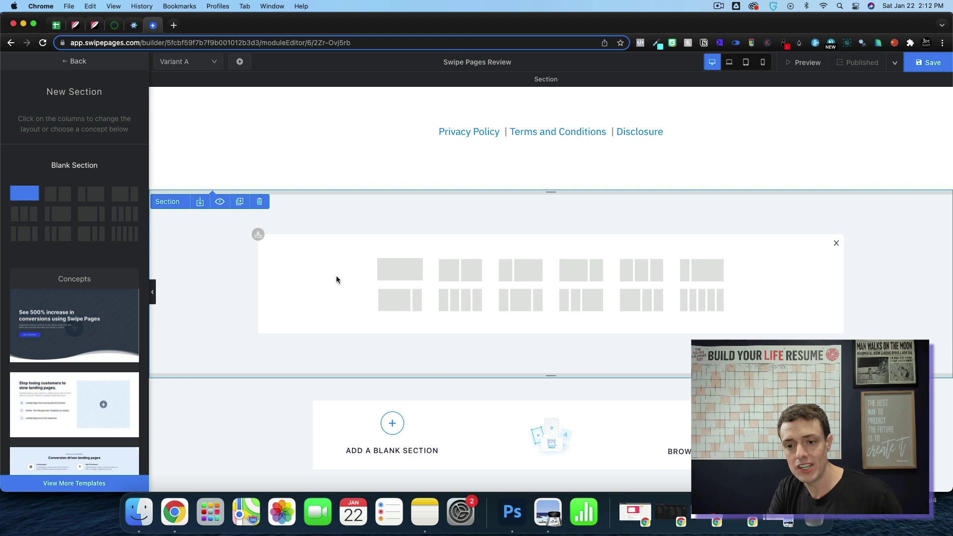
{"action": "left_click", "coordinate": [399, 270]}
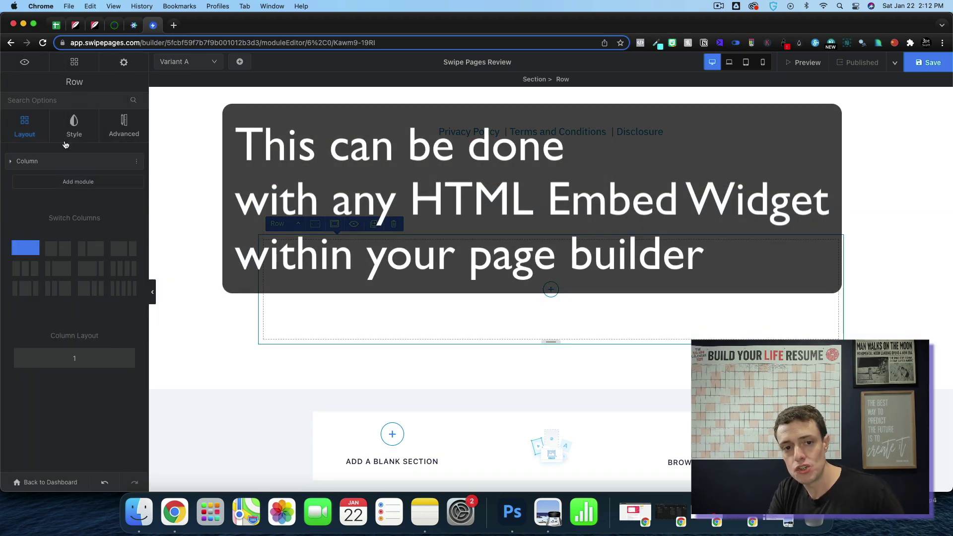
{"action": "left_click", "coordinate": [77, 181]}
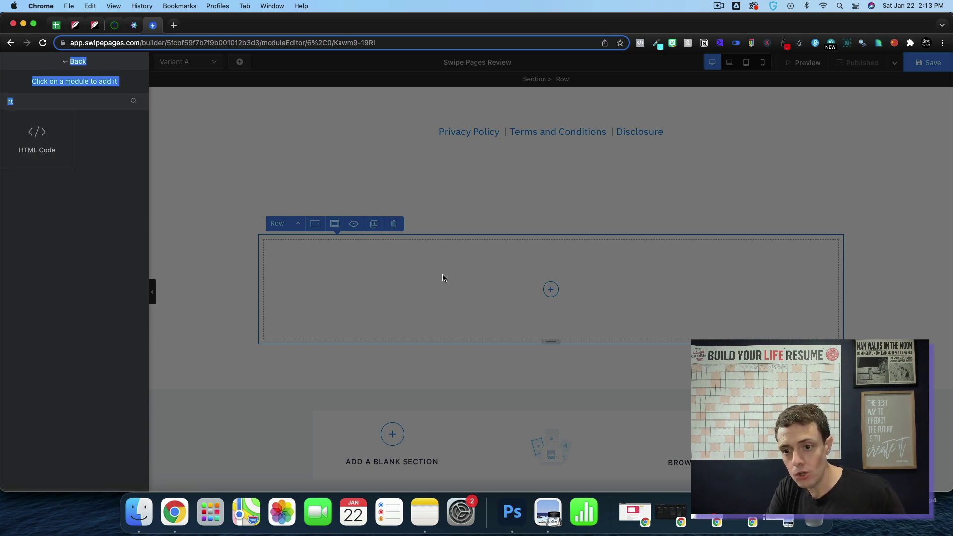
{"action": "left_click", "coordinate": [26, 139]}
- Paste Quickblog's install script and qb-posts div into the HTML Code module, then preview the page
{"action": "key", "text": "super+3"}
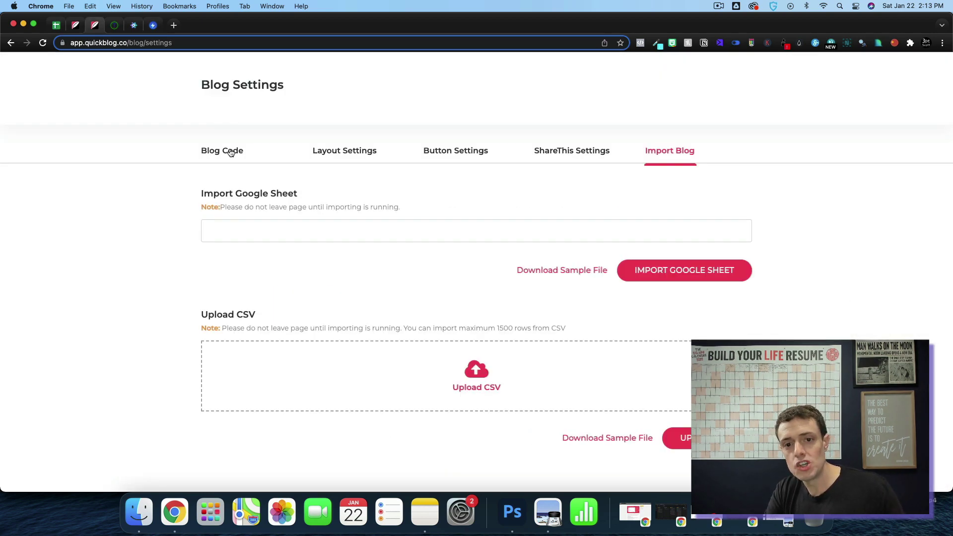
{"action": "left_click", "coordinate": [227, 149]}
{"action": "left_click", "coordinate": [726, 311]}
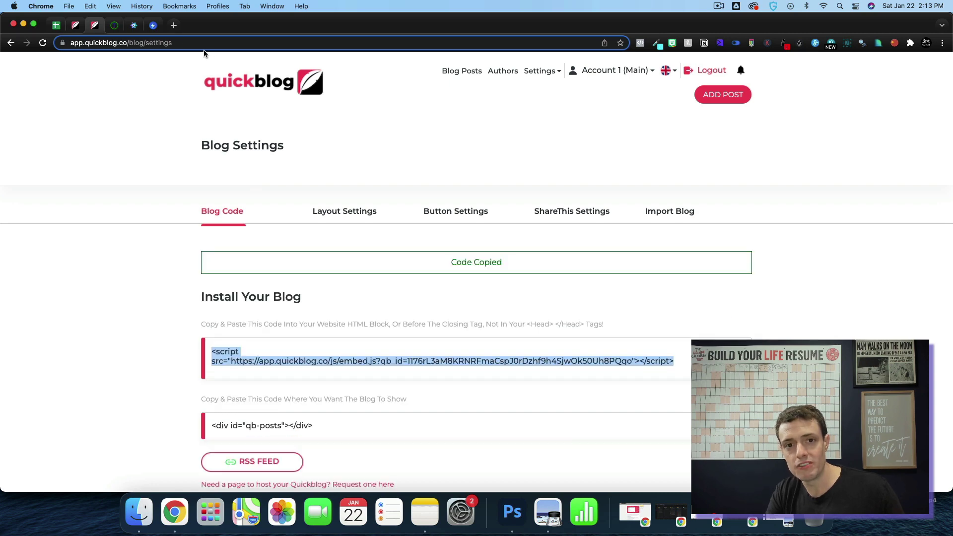
{"action": "left_click", "coordinate": [153, 25]}
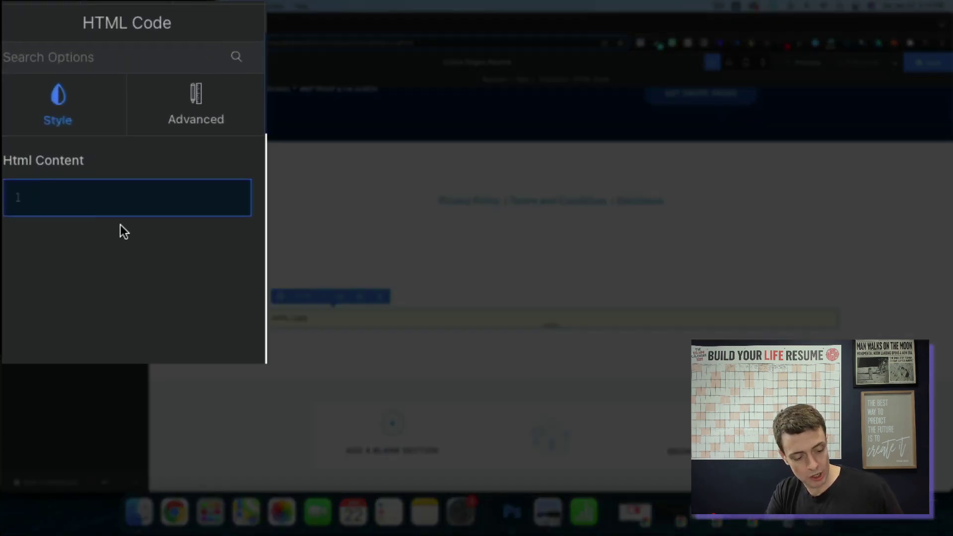
{"action": "key", "text": "super+v"}
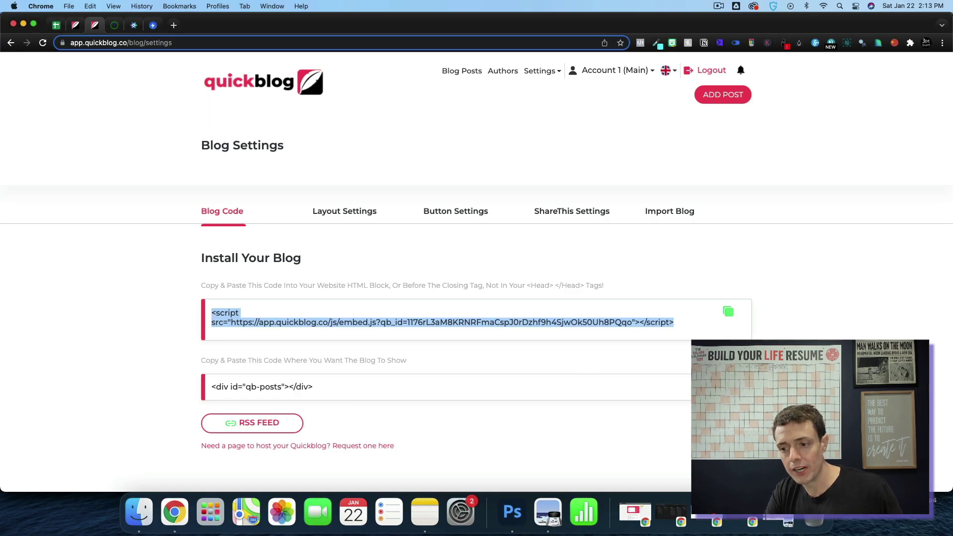
{"action": "left_click", "coordinate": [728, 386]}
{"action": "left_click", "coordinate": [150, 29]}
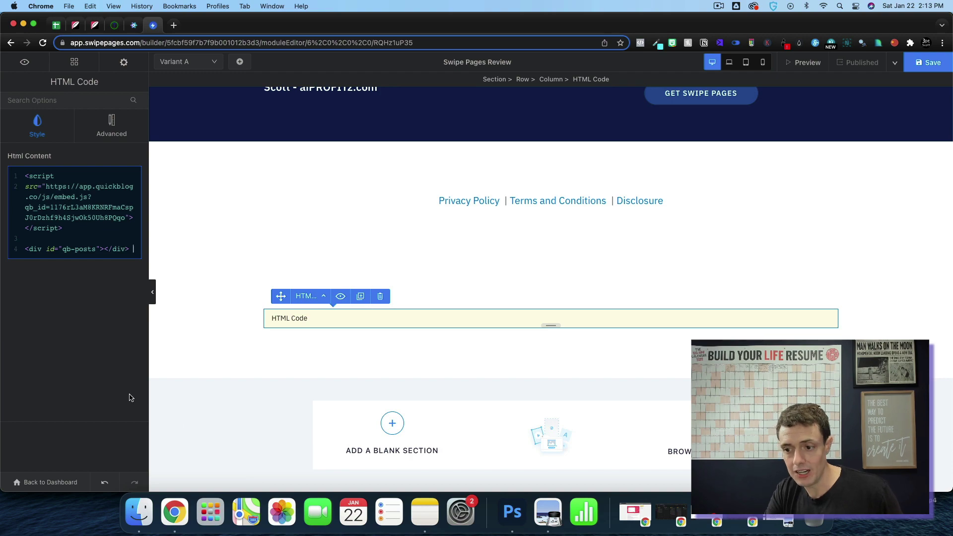
{"action": "left_click", "coordinate": [803, 62]}
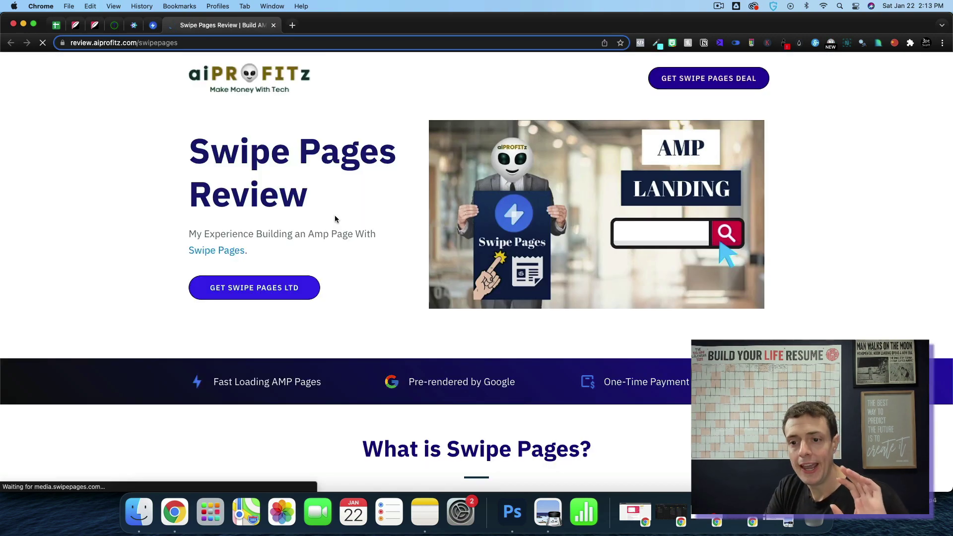
- Scroll the live review.aiprofitz.com page down to the embedded 'quickblog meet Tapps' post
{"action": "scroll", "coordinate": [334, 219], "scroll_direction": "down", "scroll_amount": 15}
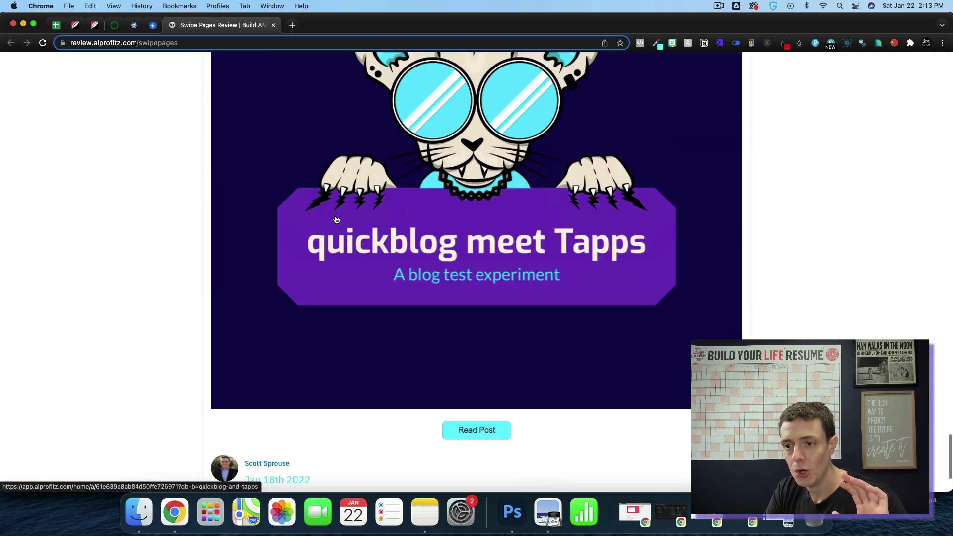